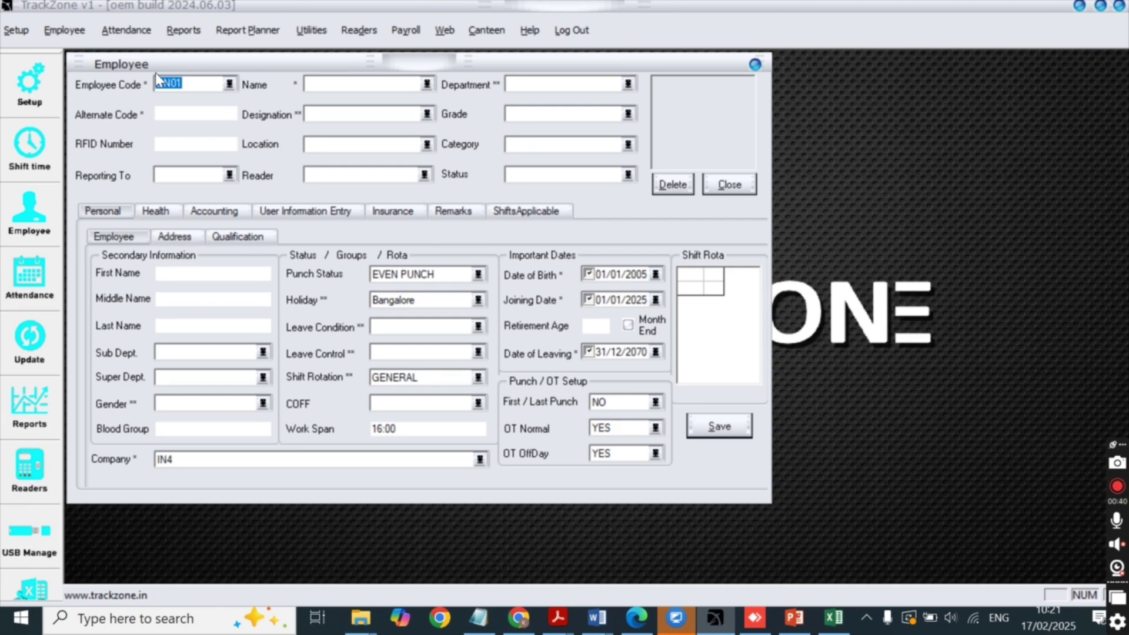
Enter employee code 0IN21, alternate code 00021 and the employee's name on a new record.
type("IN21")
key("Tab")
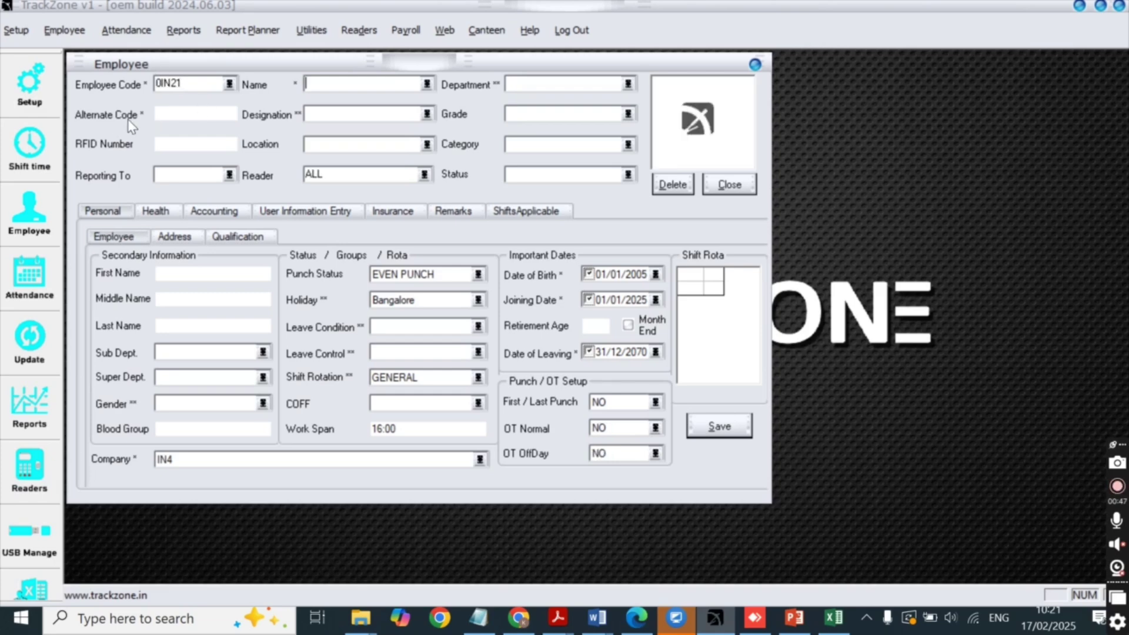
left_click(172, 114)
type("21")
left_click(337, 86)
type("Kaveri")
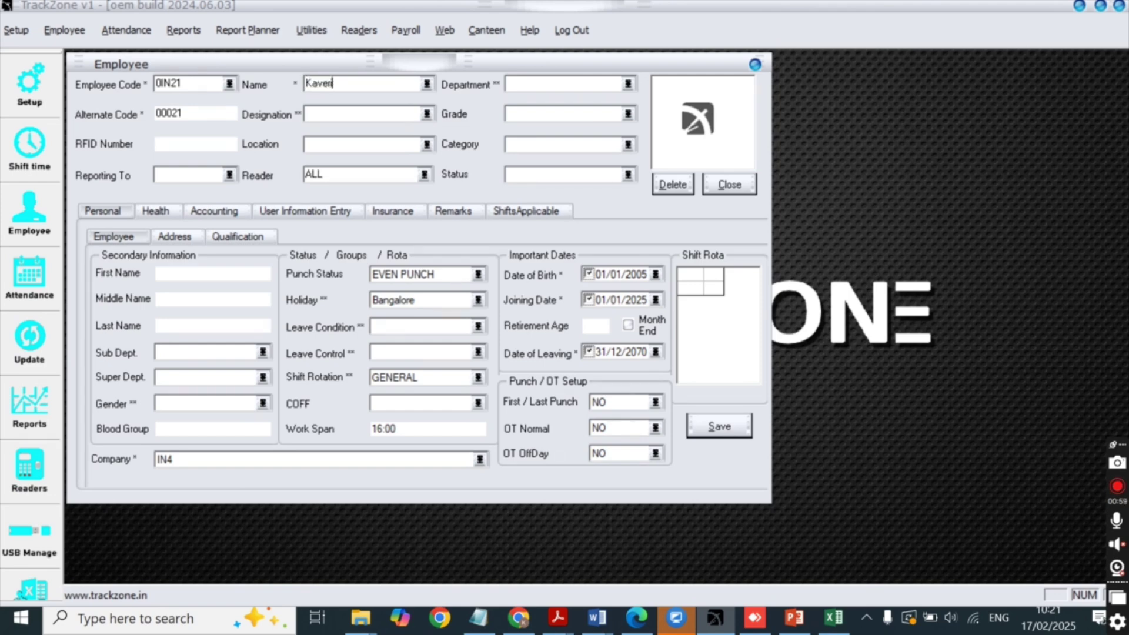
left_click(316, 111)
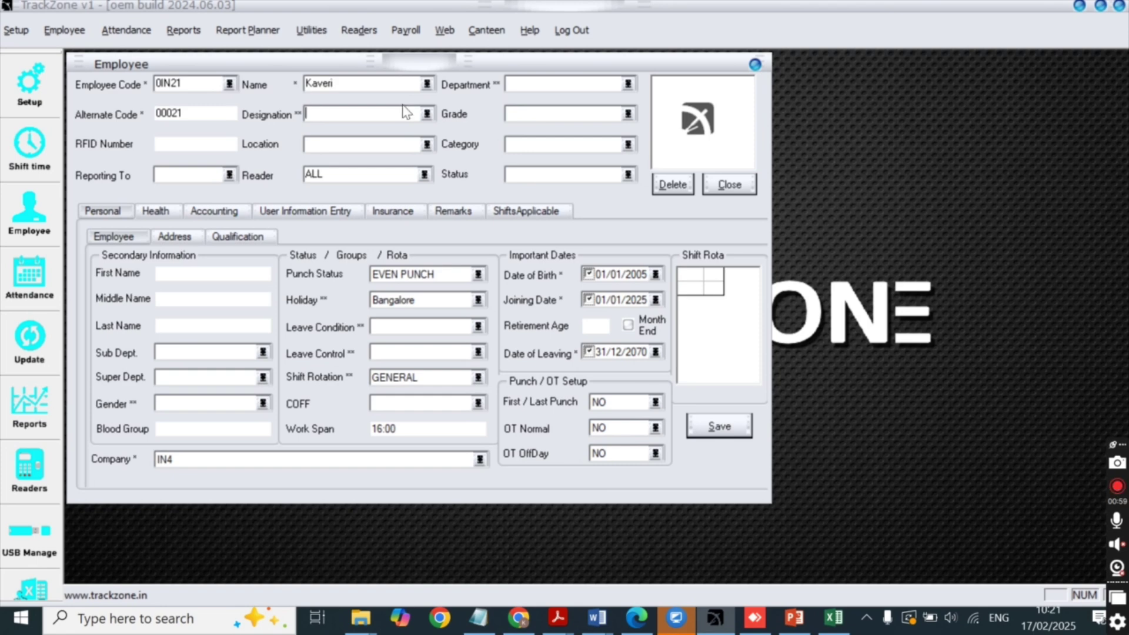
left_click(627, 86)
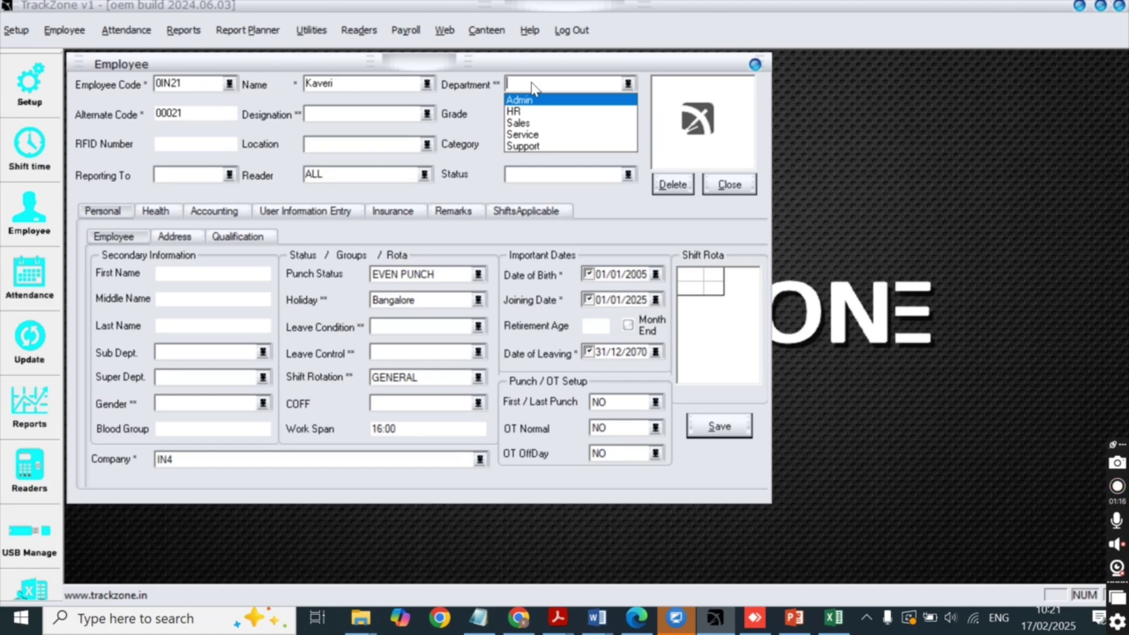
Set the department to Support and add Senior Support as a new designation.
left_click(532, 83)
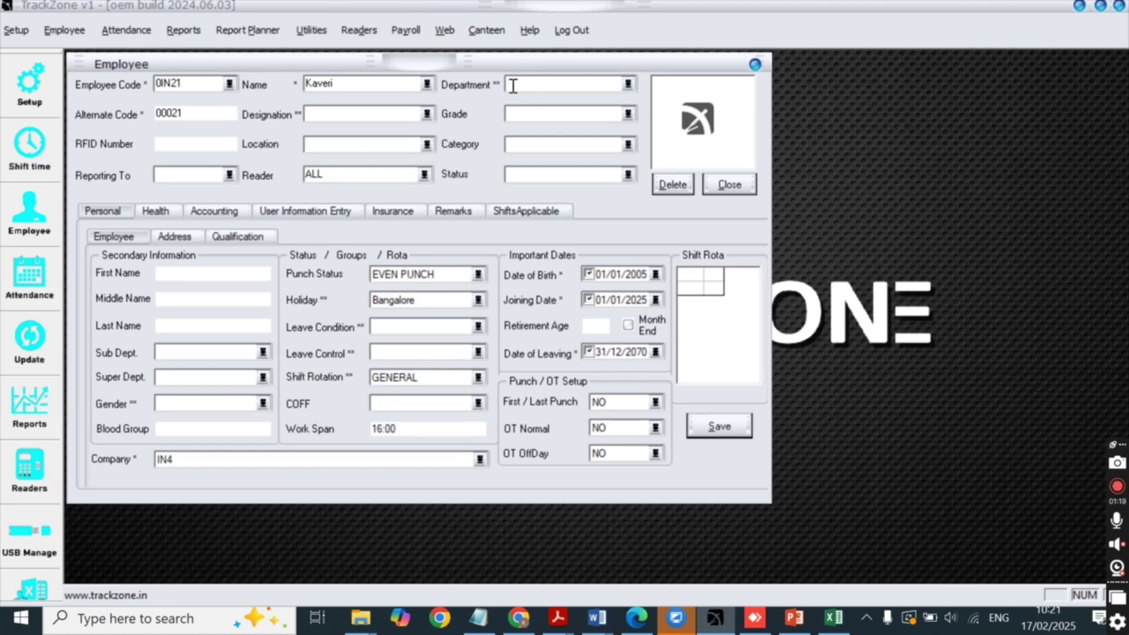
left_click(628, 84)
left_click(532, 147)
left_click(356, 114)
type("Senior Support")
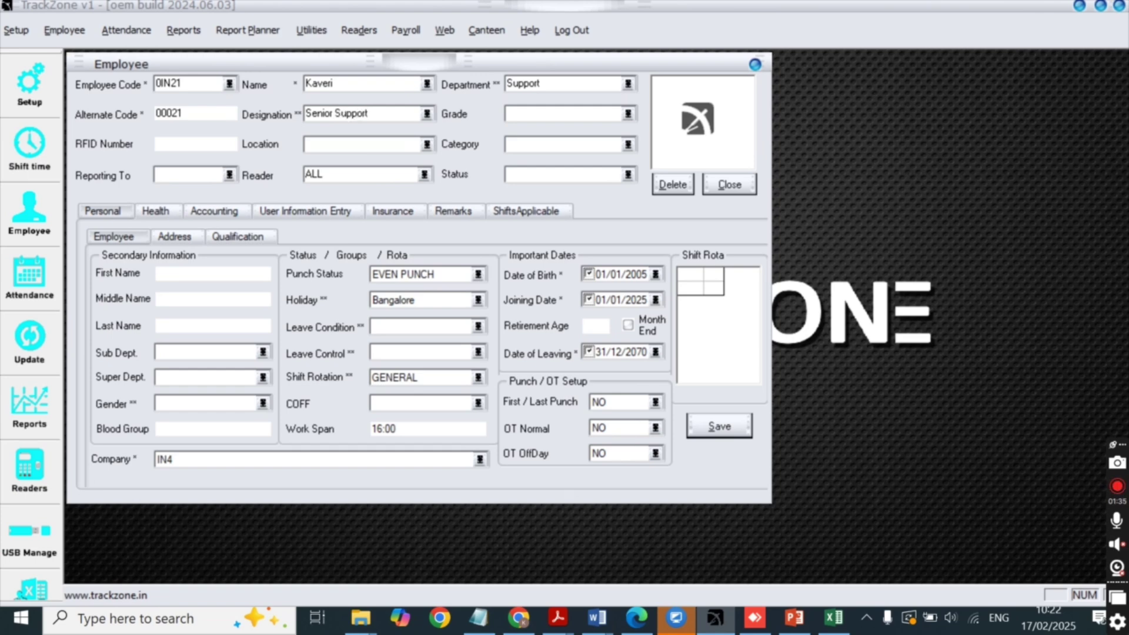
left_click(425, 149)
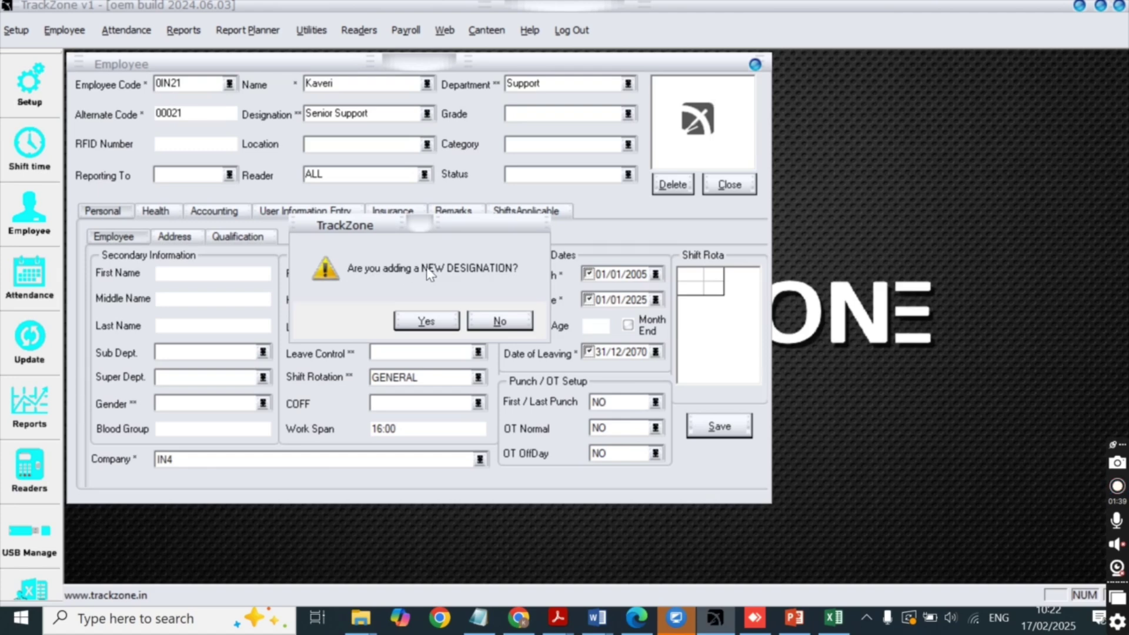
left_click(417, 326)
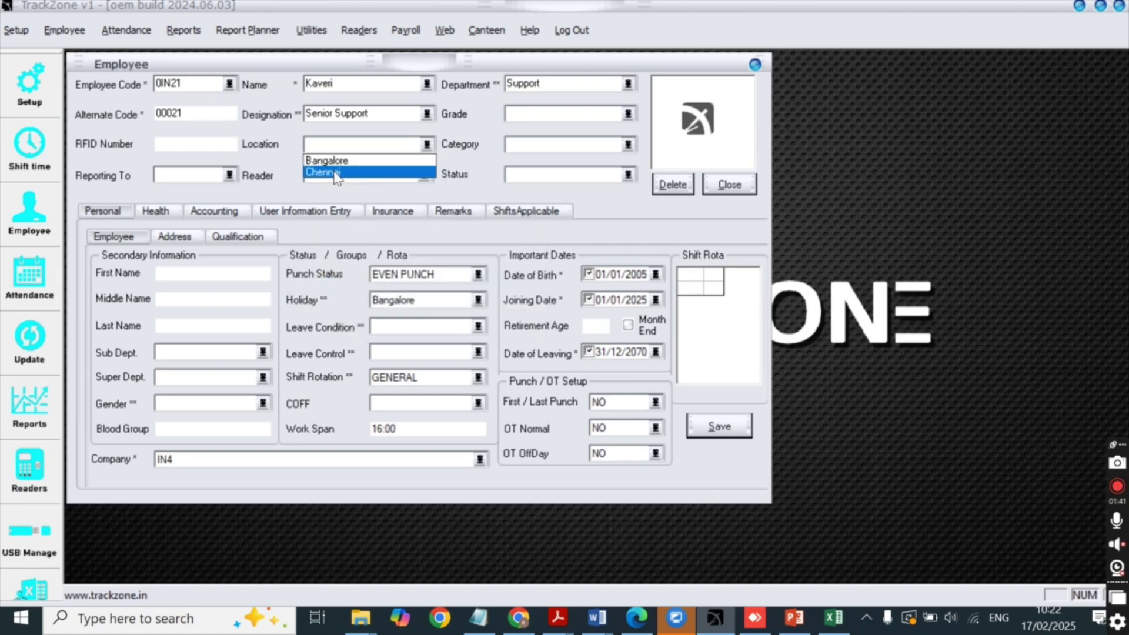
Add Coimbatore as a new location for the employee.
left_click(329, 145)
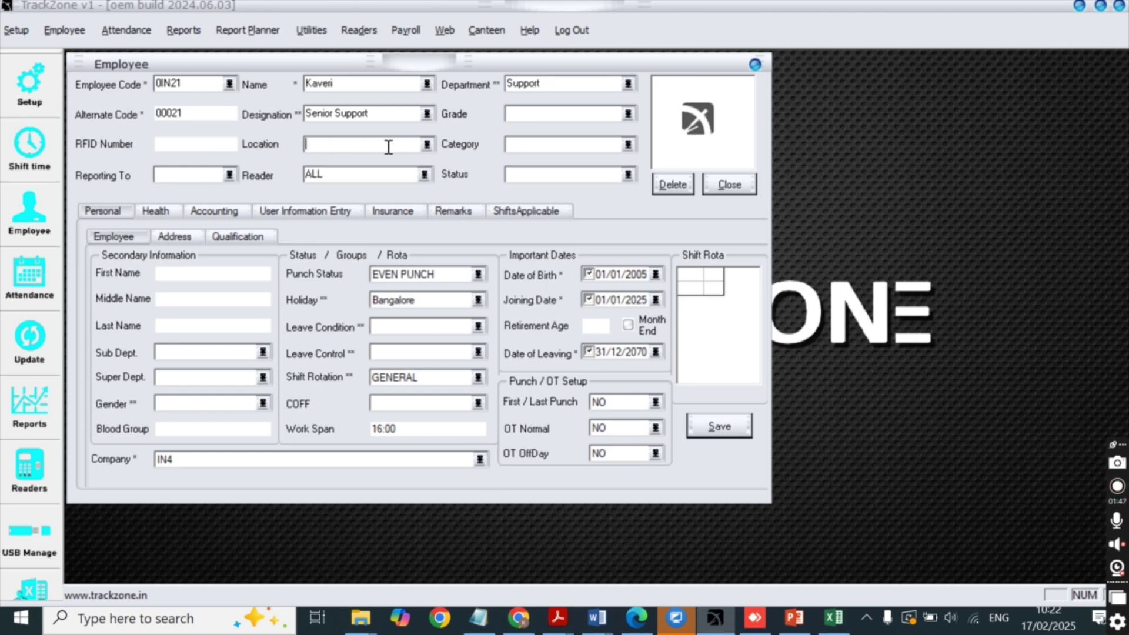
type("Coimbatore")
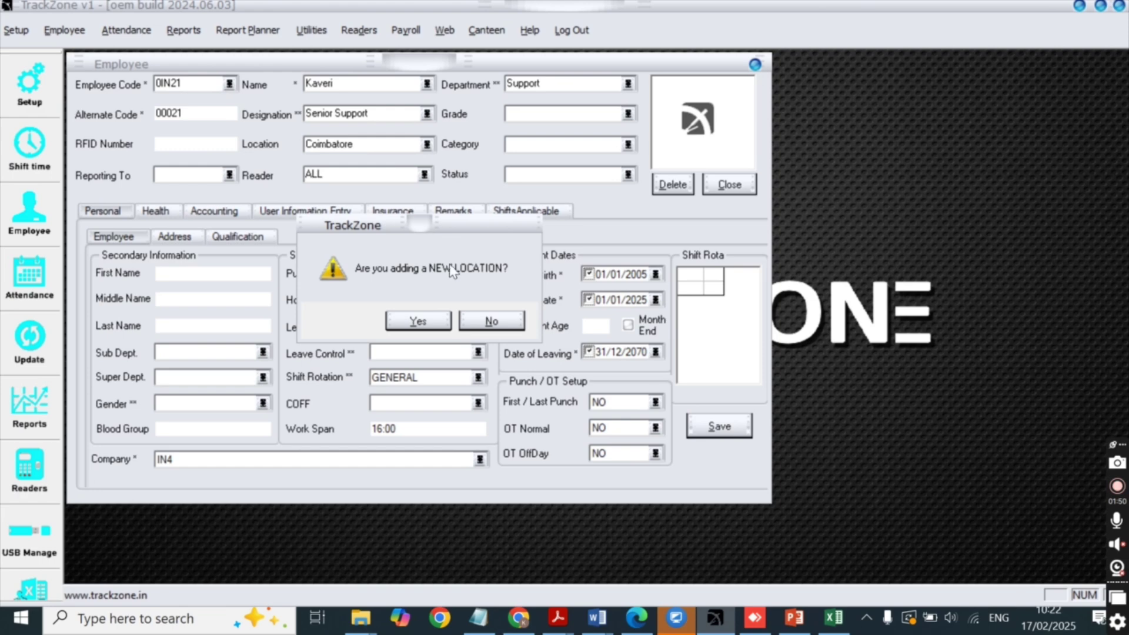
left_click(418, 322)
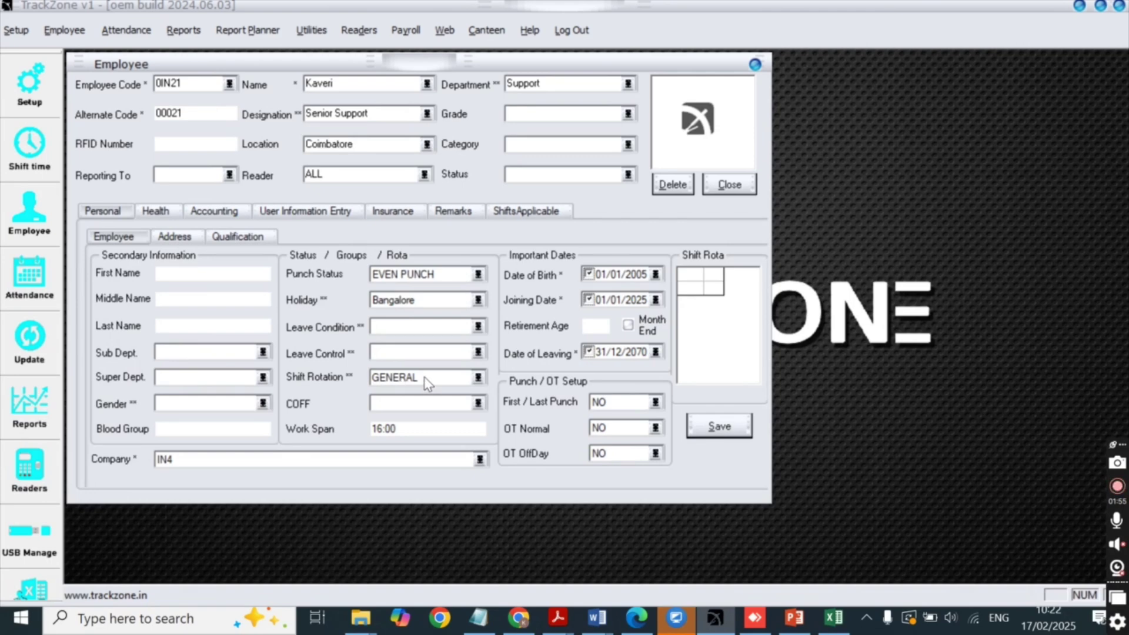
Keep shift rotation GENERAL, save the employee record and close the form.
left_click(479, 378)
left_click(436, 389)
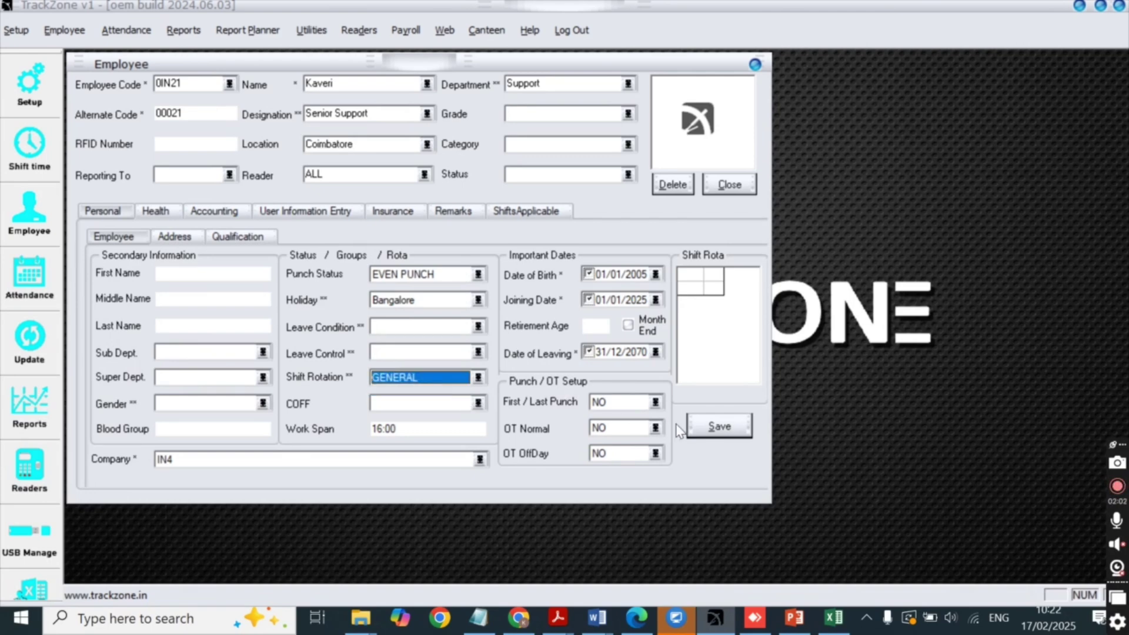
left_click(718, 429)
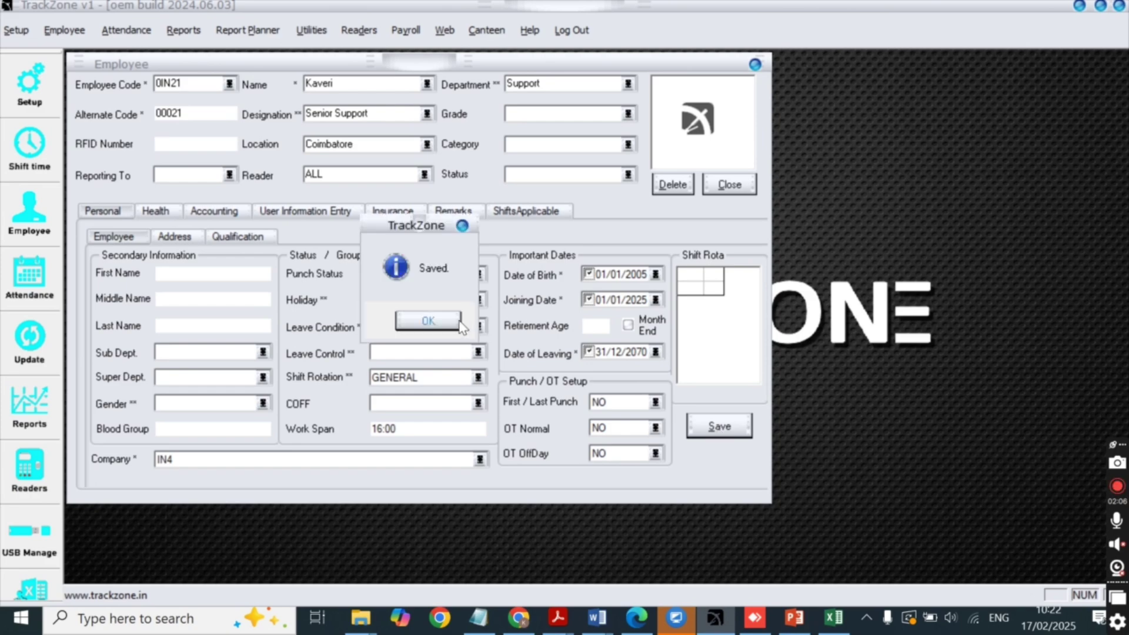
left_click(428, 321)
left_click(755, 64)
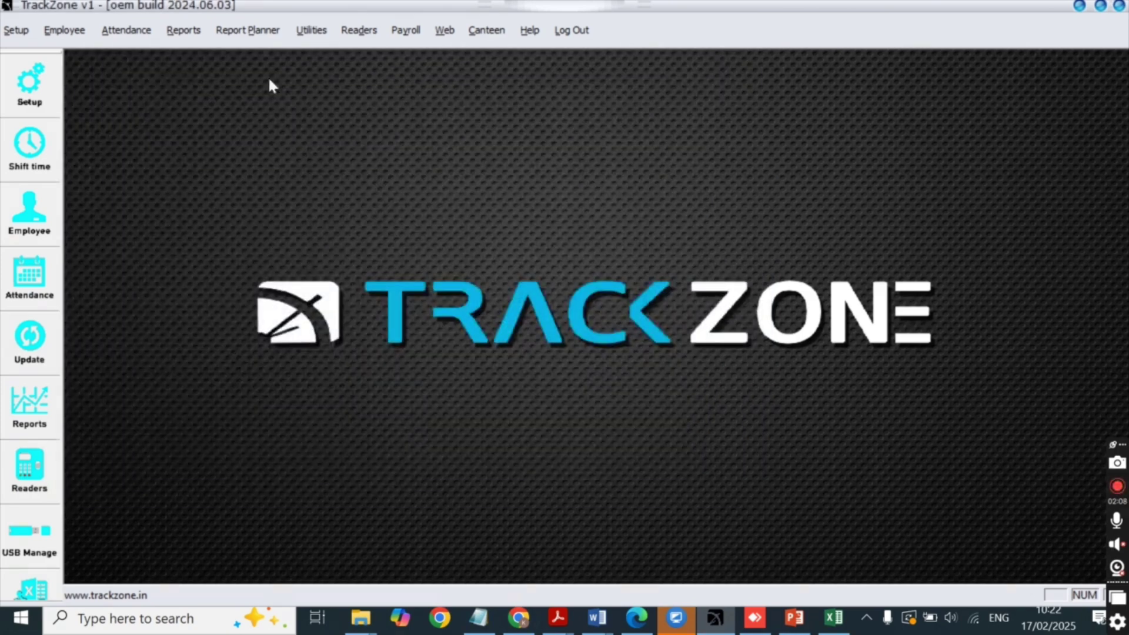
Reopen the Employee form, load code 0IN21 to verify it, then close it.
left_click(74, 30)
left_click(85, 58)
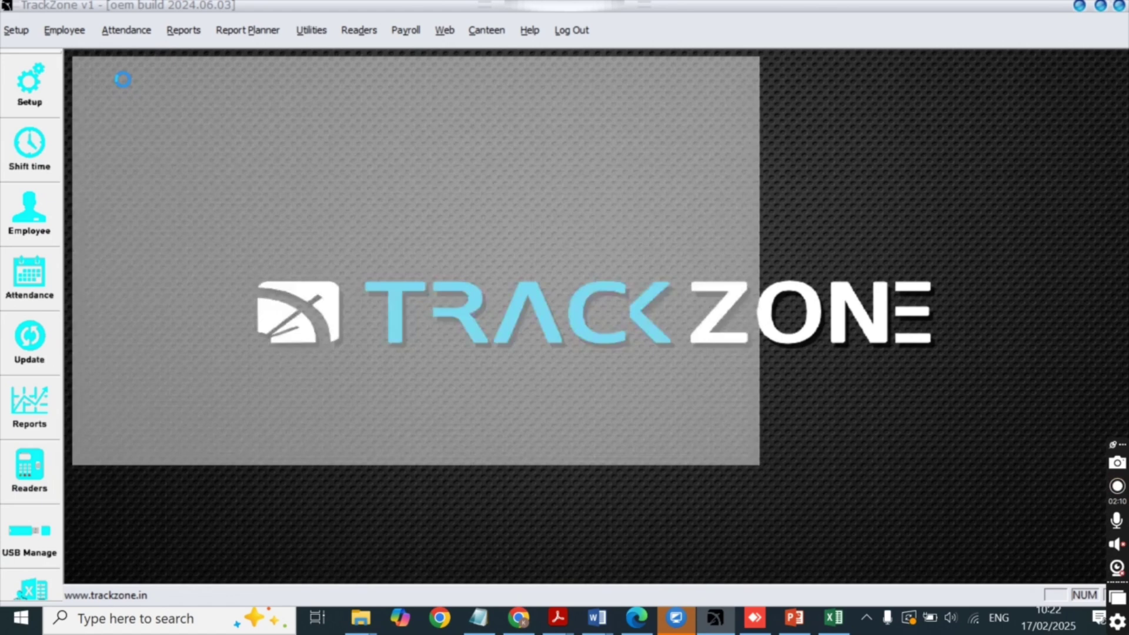
type("0IN21")
key("Tab")
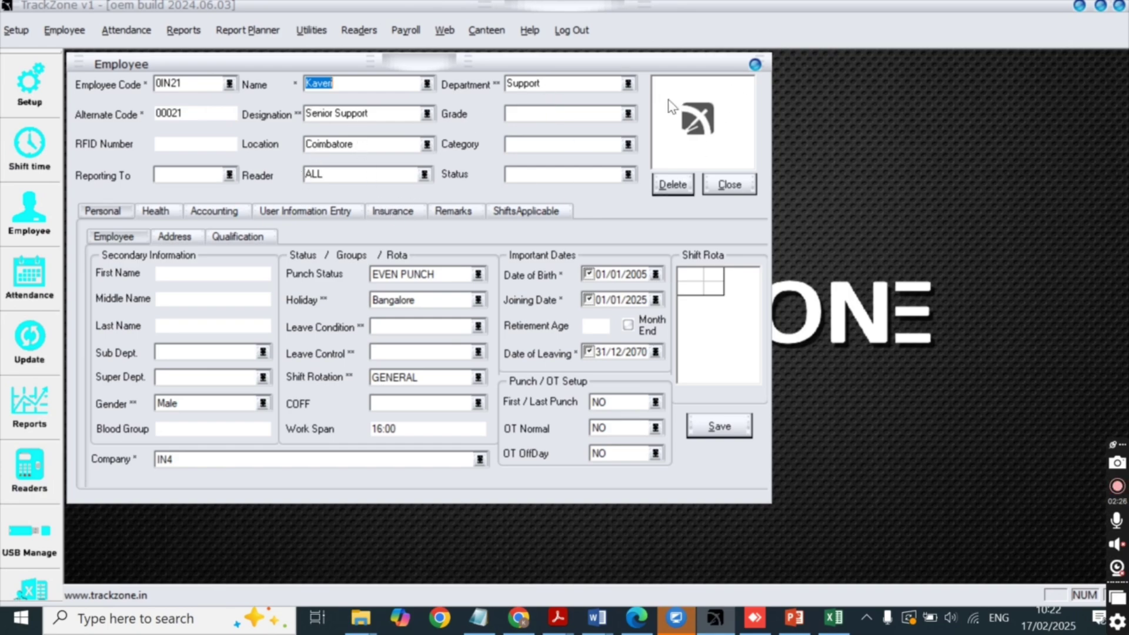
left_click(754, 64)
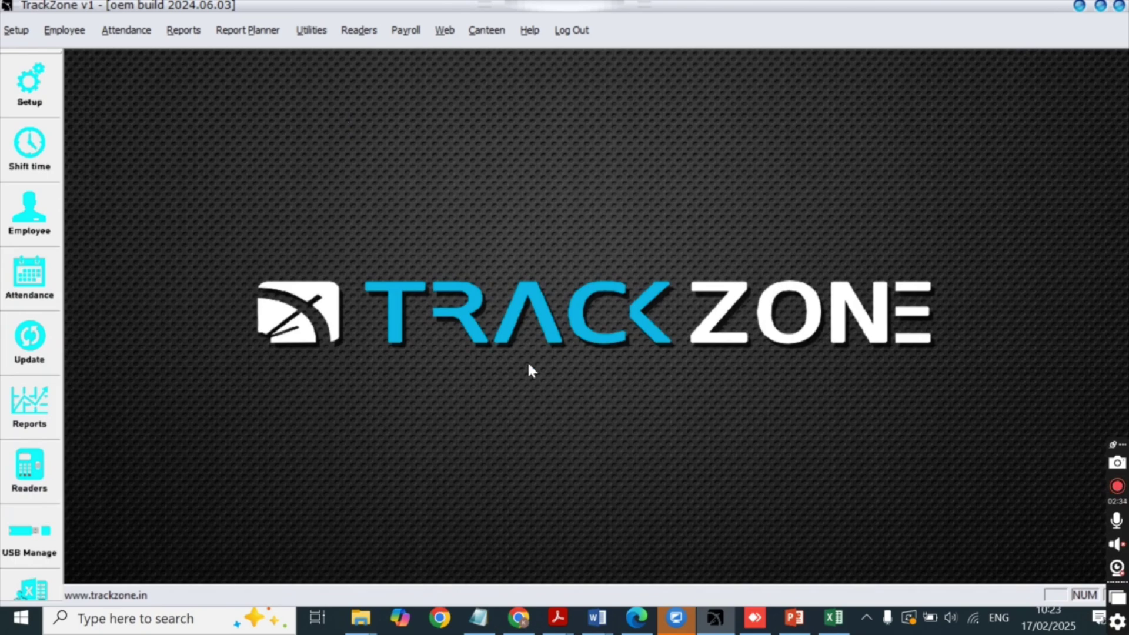
In the Excel employee list, select the SNO through NAME headings and row 5's department.
left_click(834, 617)
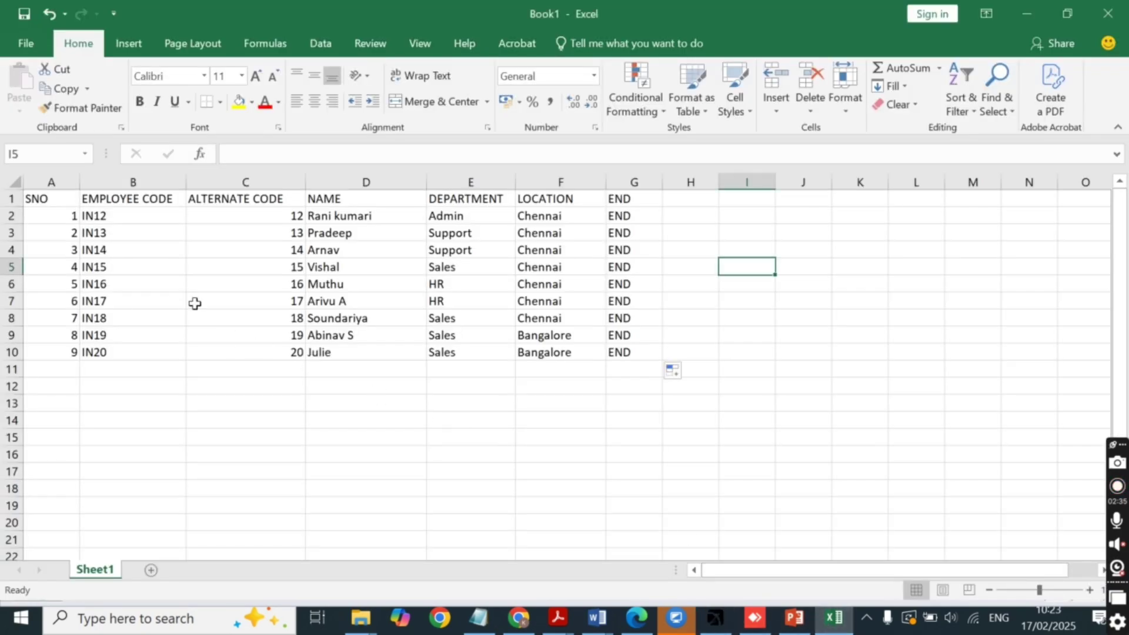
left_click(63, 204)
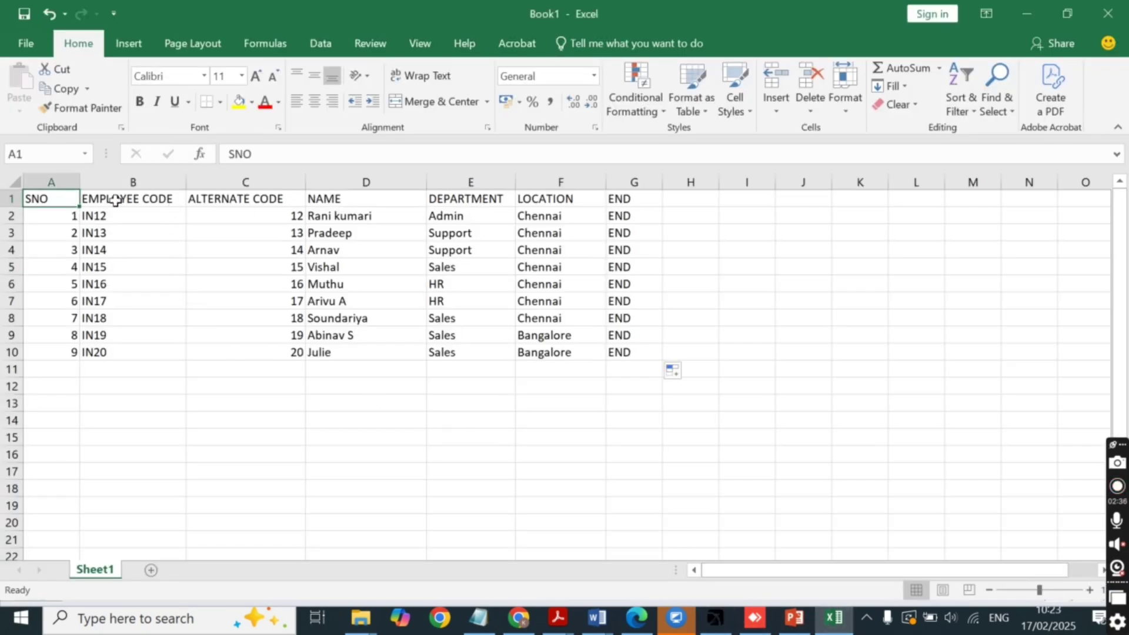
left_click(118, 201)
left_click(235, 199)
left_click(339, 200)
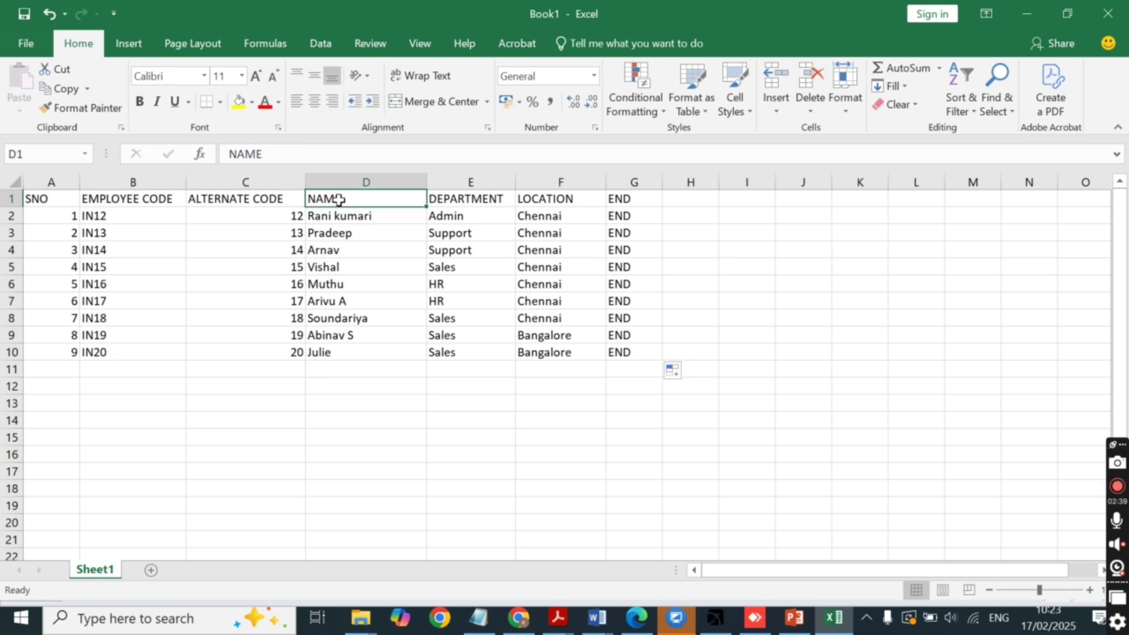
left_click_drag(339, 200, 55, 199)
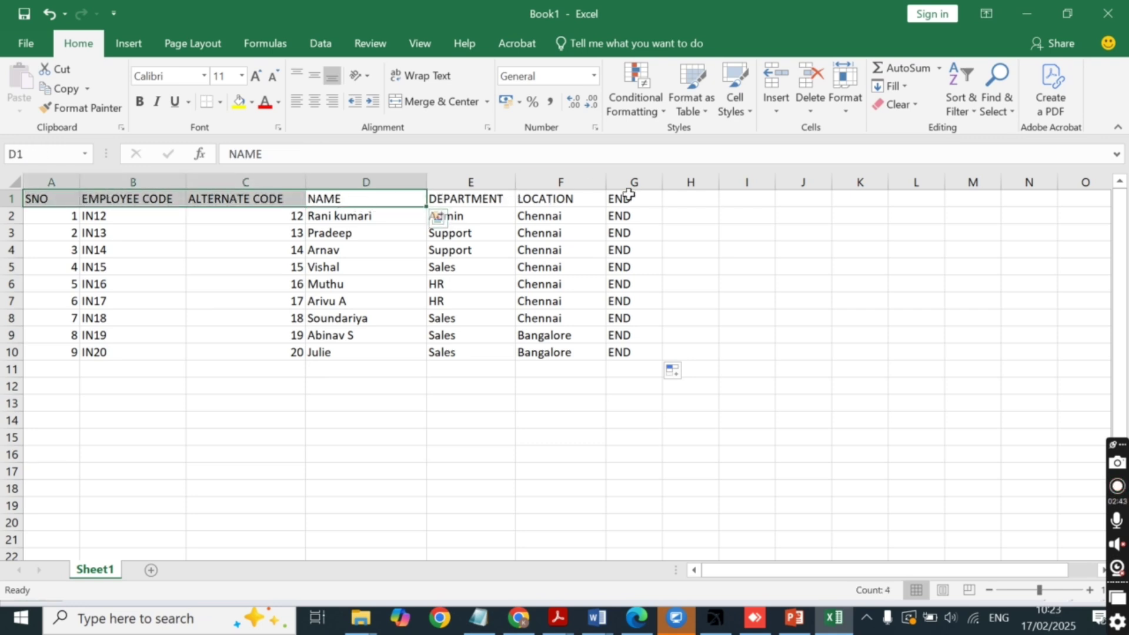
left_click(501, 270)
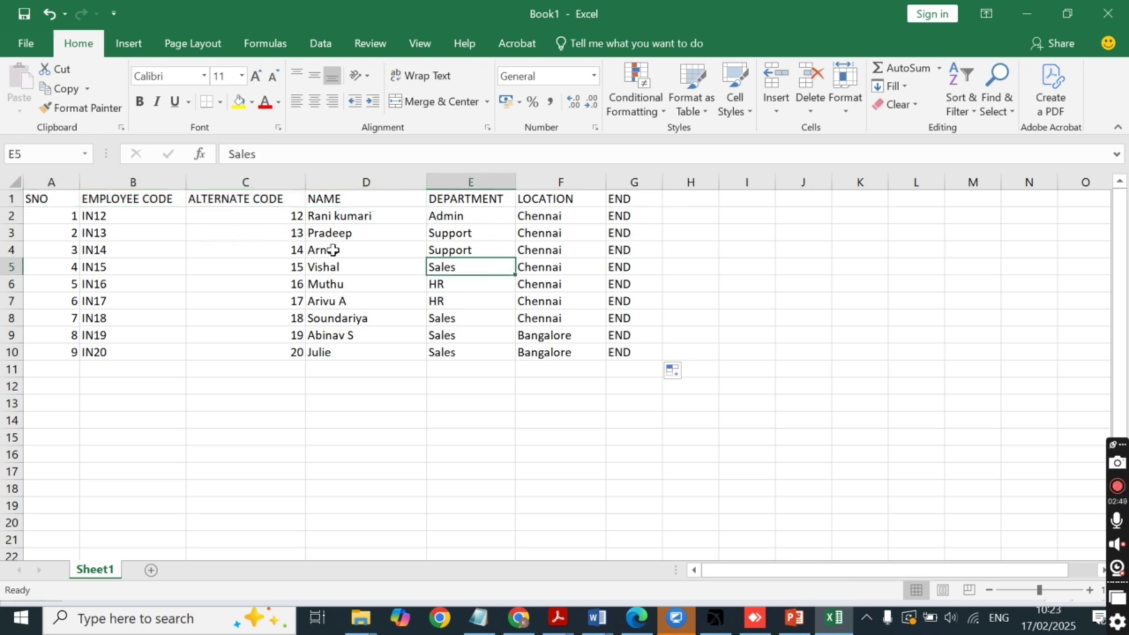
Add a Shift pattern column H with values GG and S1, then clear it again.
left_click(689, 205)
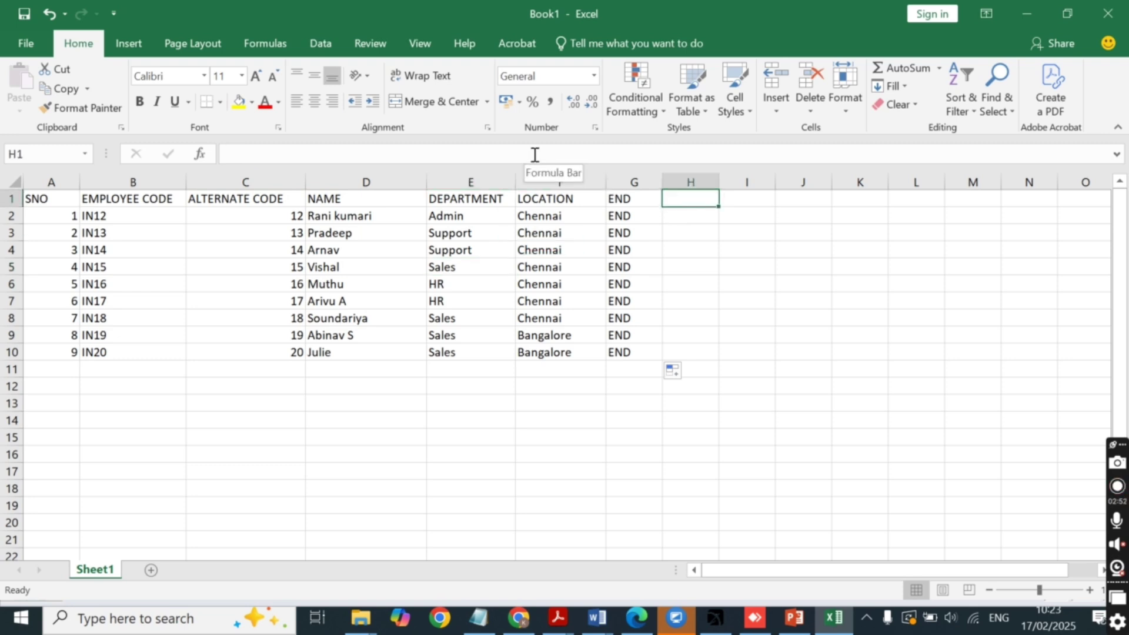
type("S")
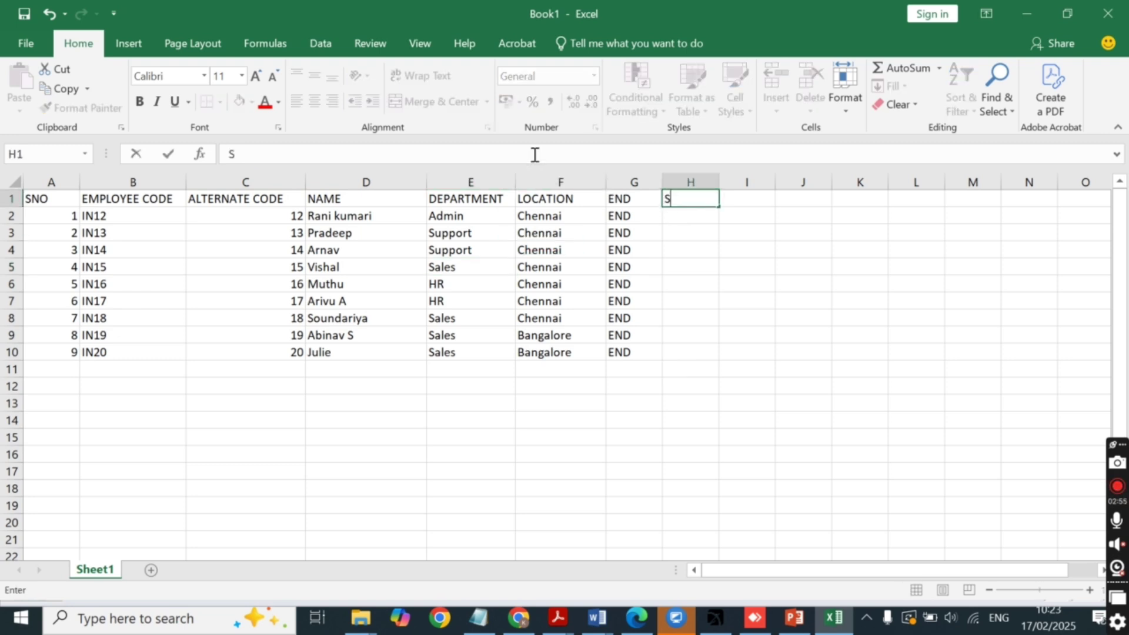
type("hift pattern")
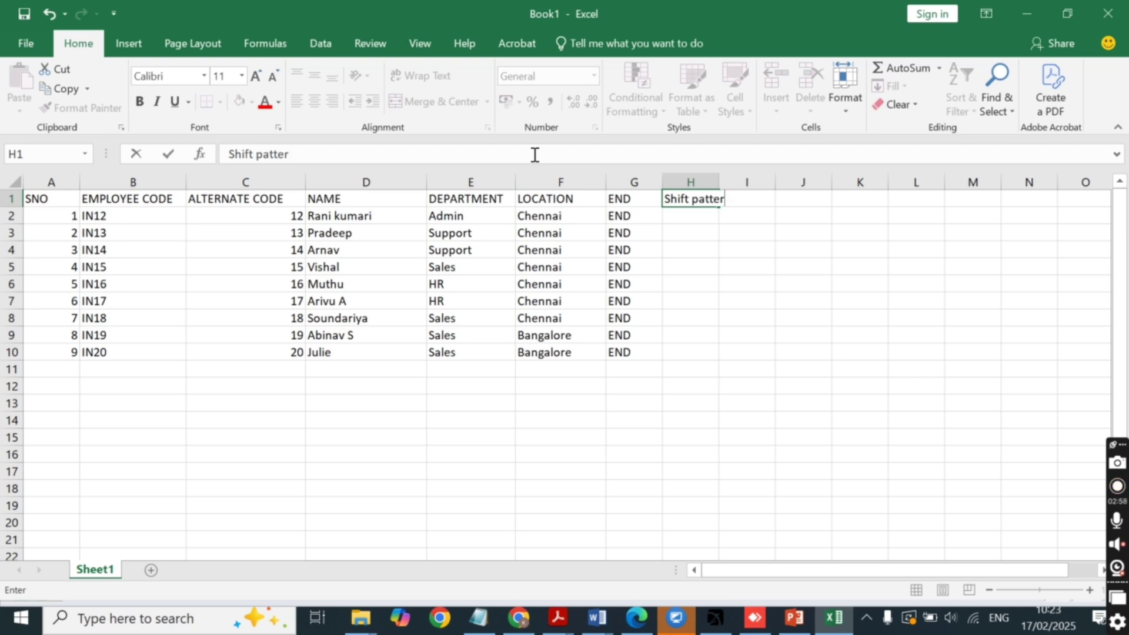
key("BackSpace")
type("n")
key("Return")
type("GG")
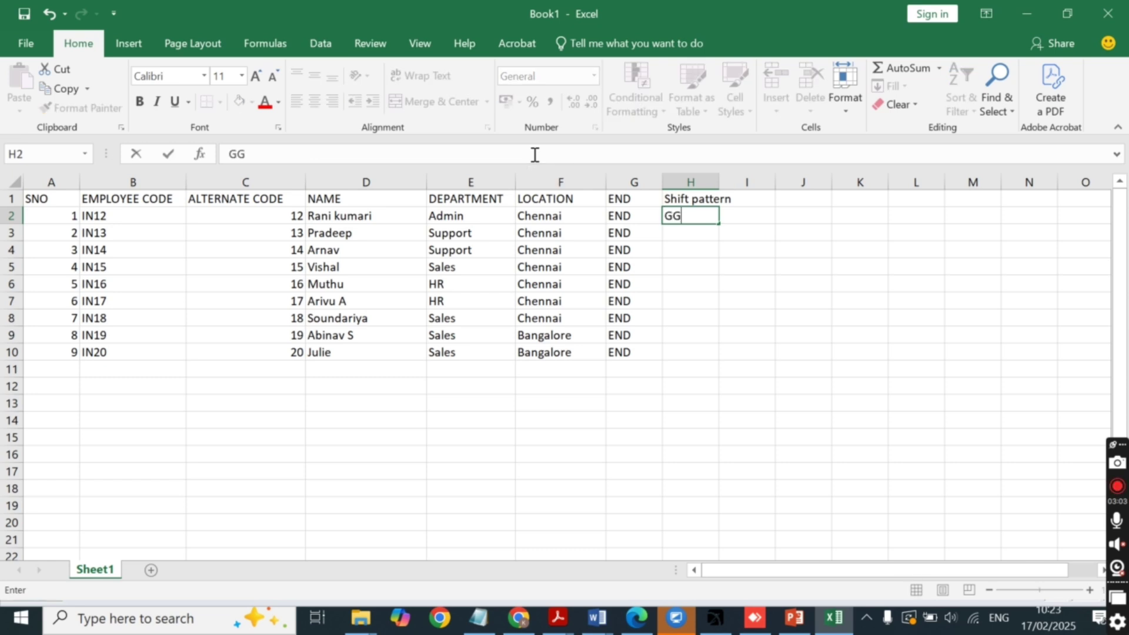
left_click(696, 231)
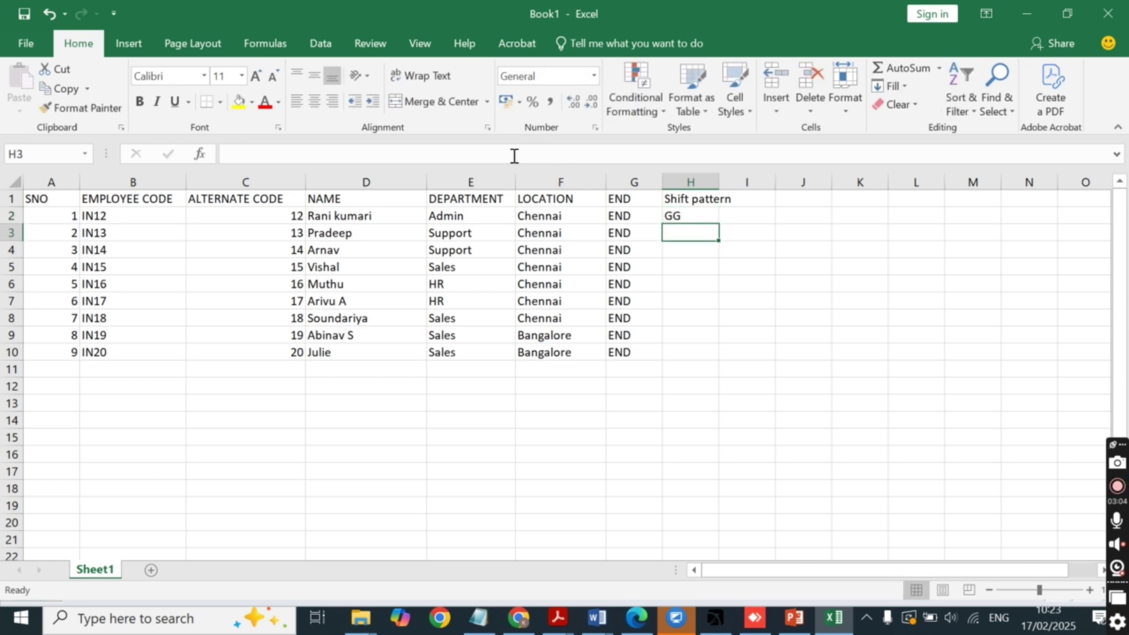
type("S")
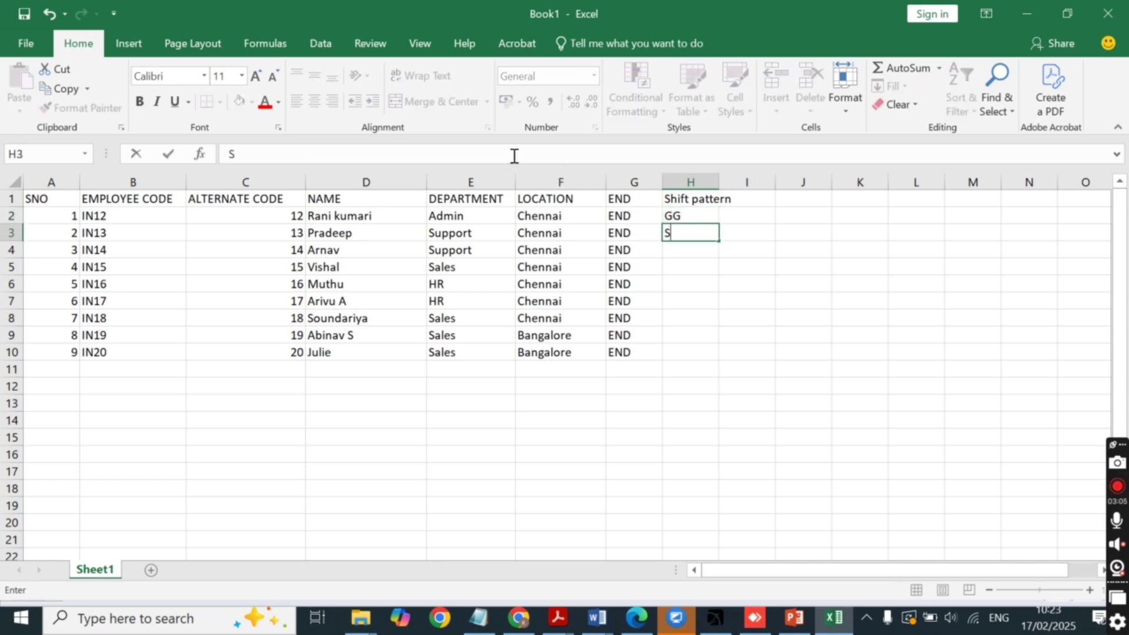
type("1")
left_click(690, 284)
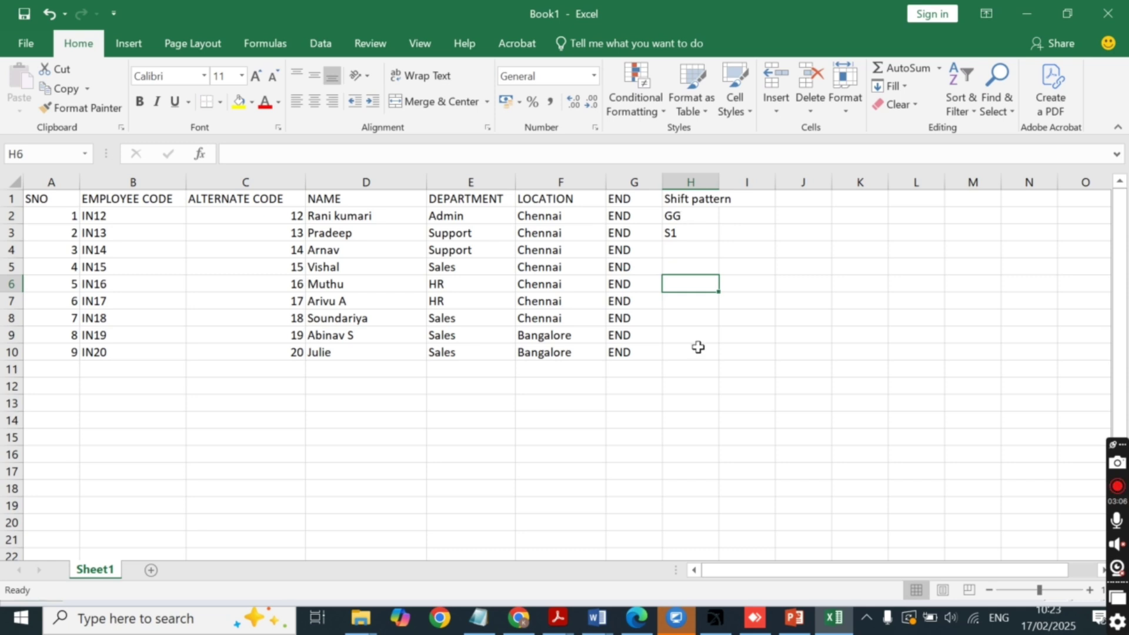
left_click(688, 182)
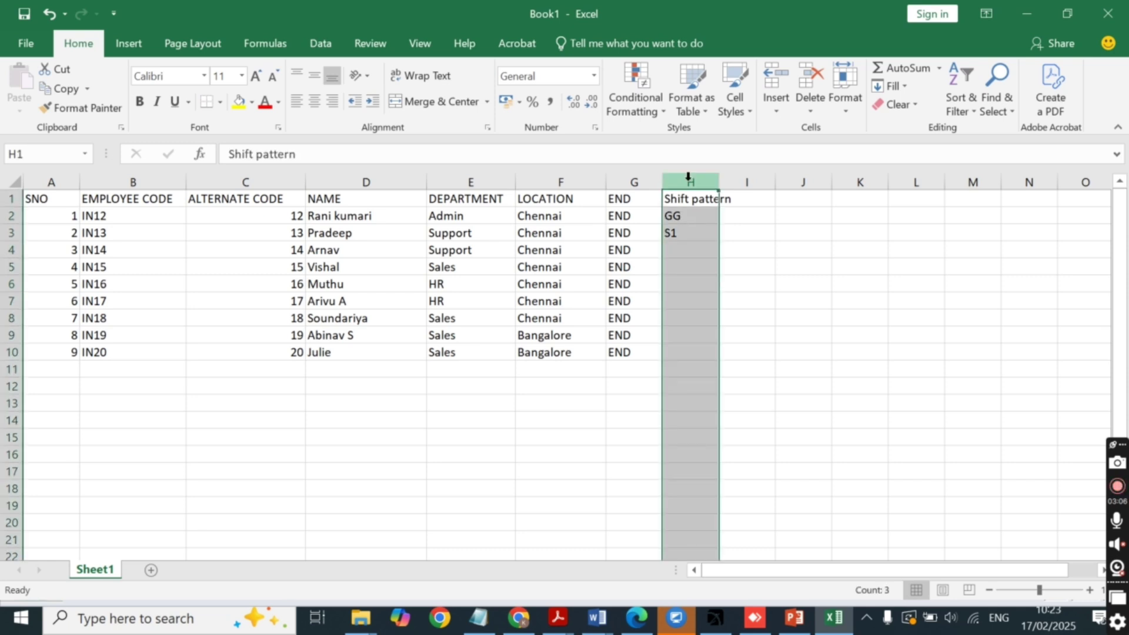
key("Delete")
Save the sheet as 'New list' in CSV (Comma delimited) format in kalaiselvi, keeping CSV.
left_click(692, 267)
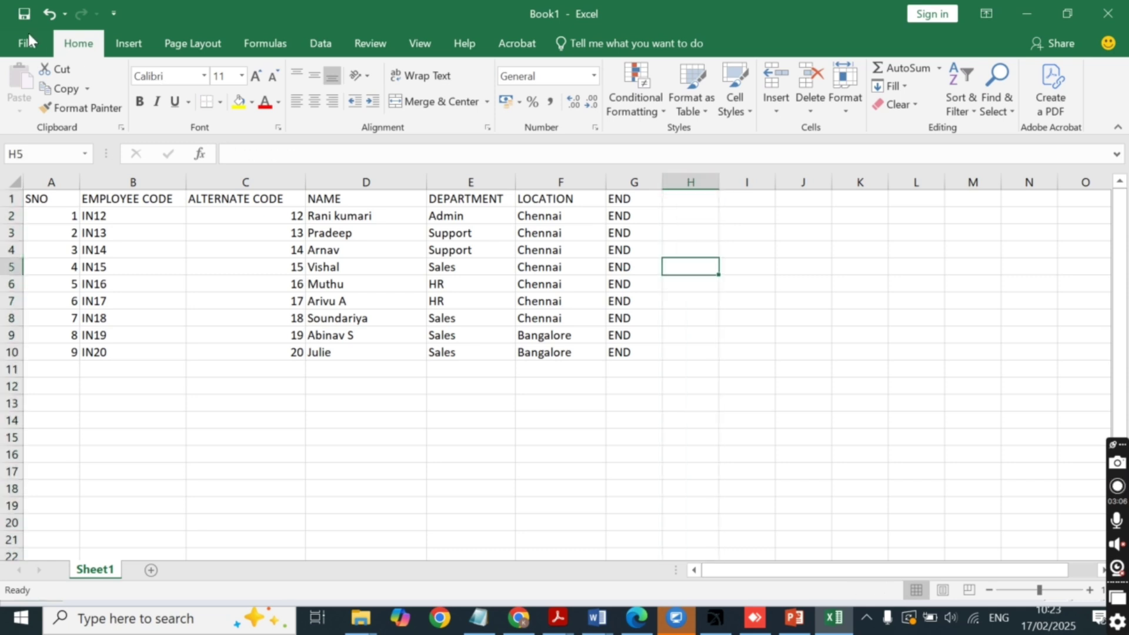
left_click(25, 38)
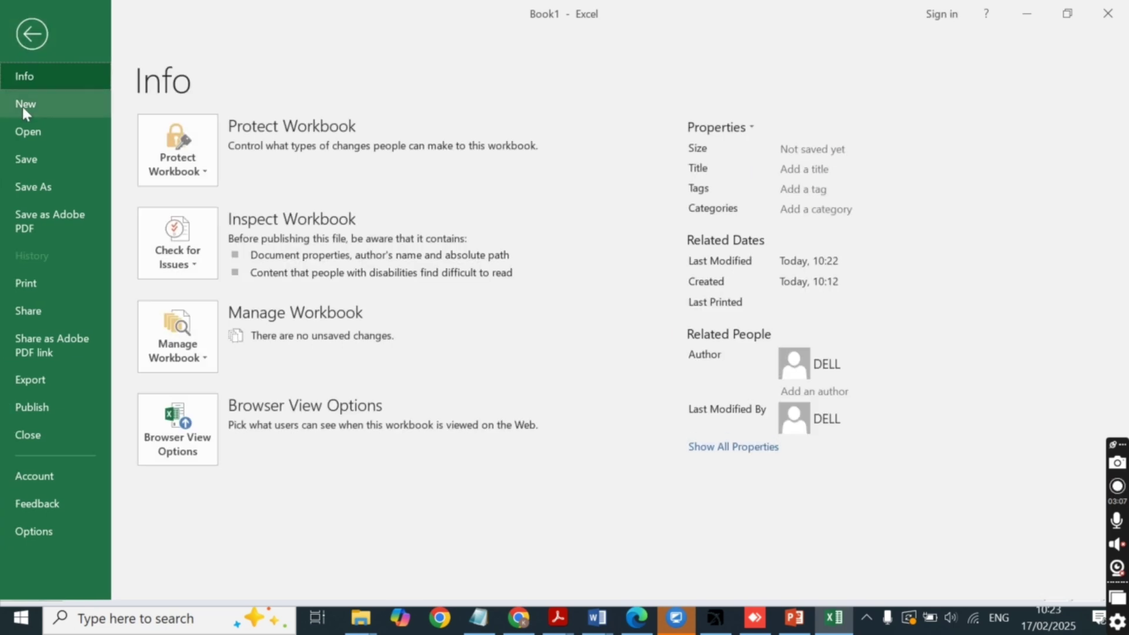
left_click(30, 187)
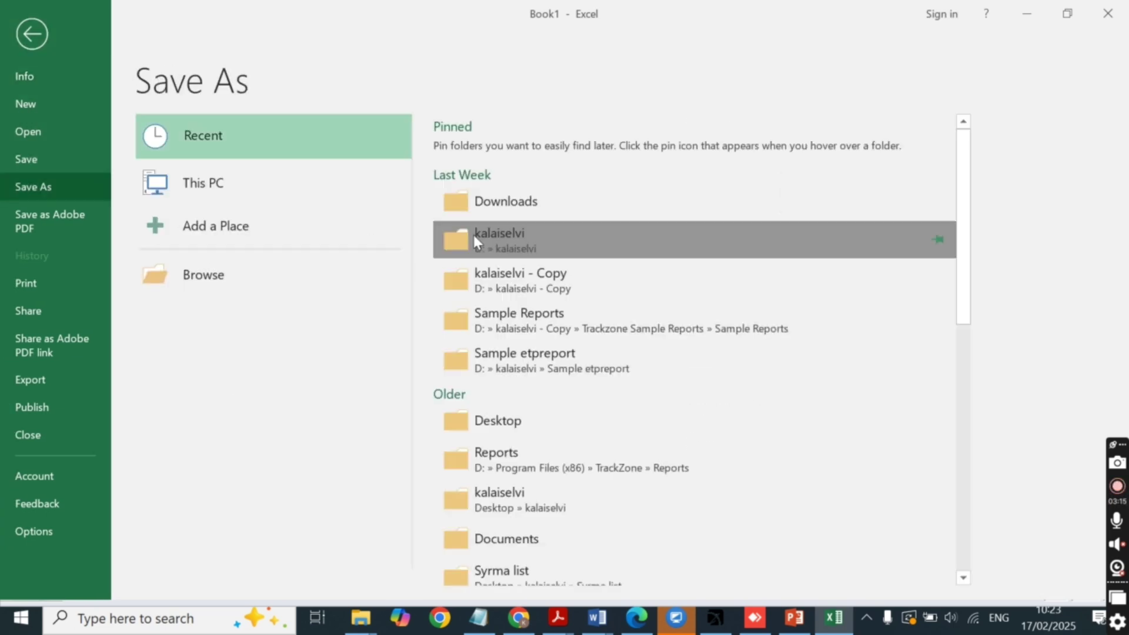
left_click(471, 235)
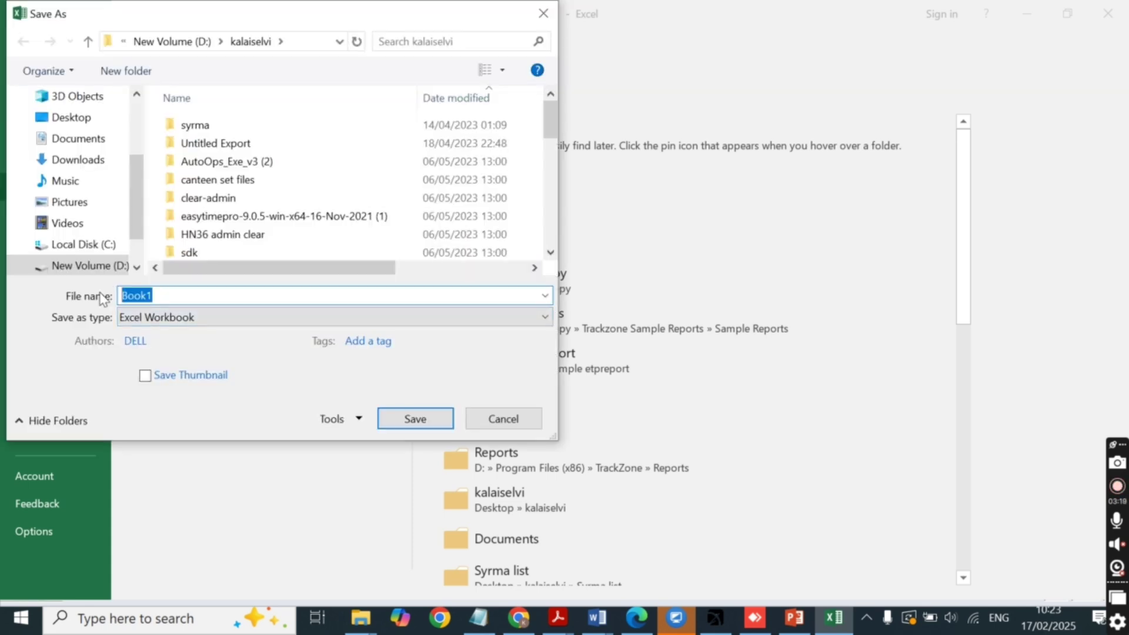
type("New")
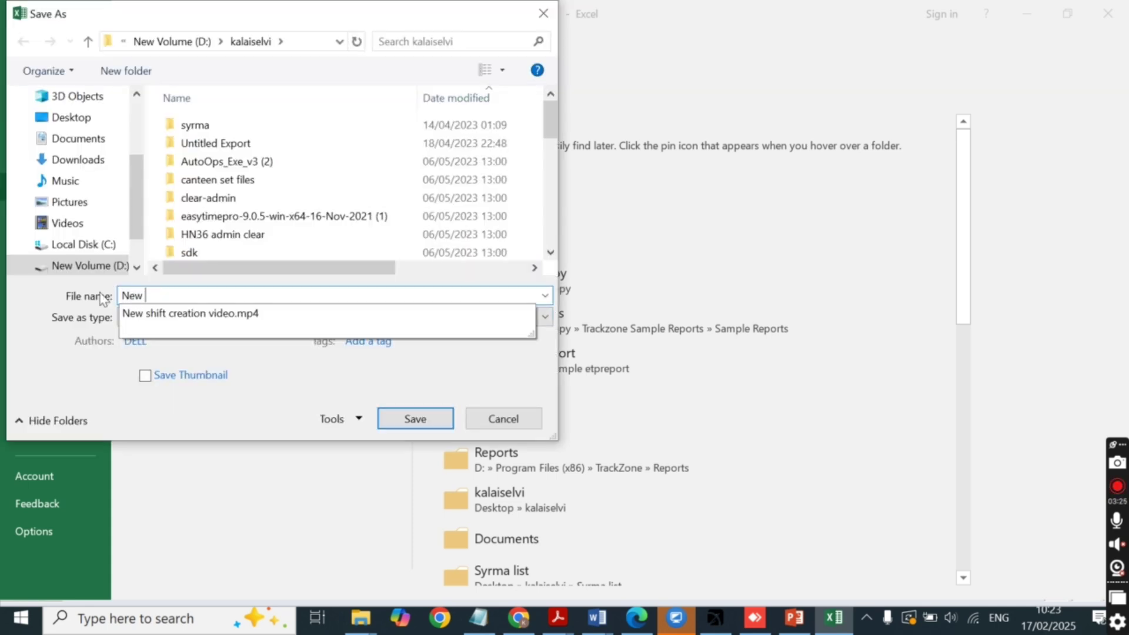
type(" list")
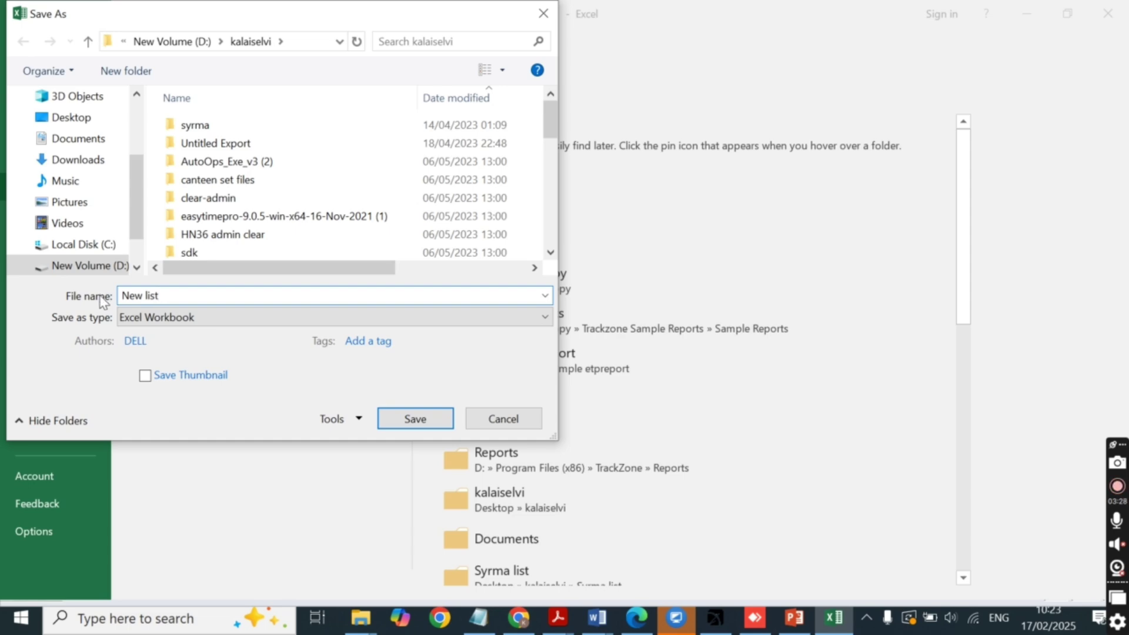
left_click(154, 323)
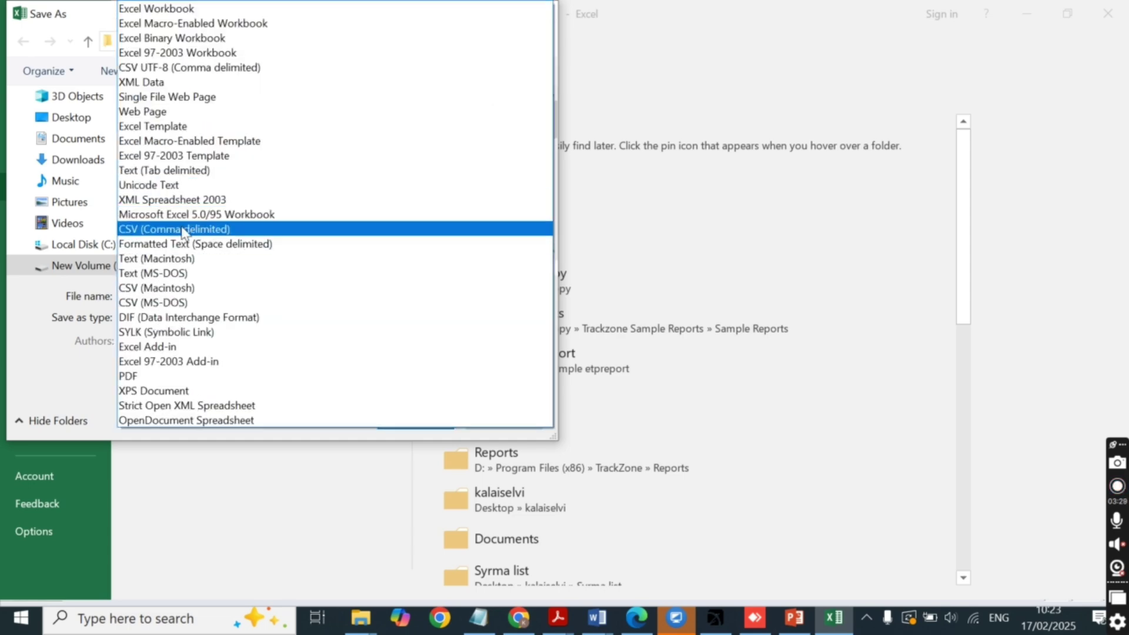
left_click(180, 231)
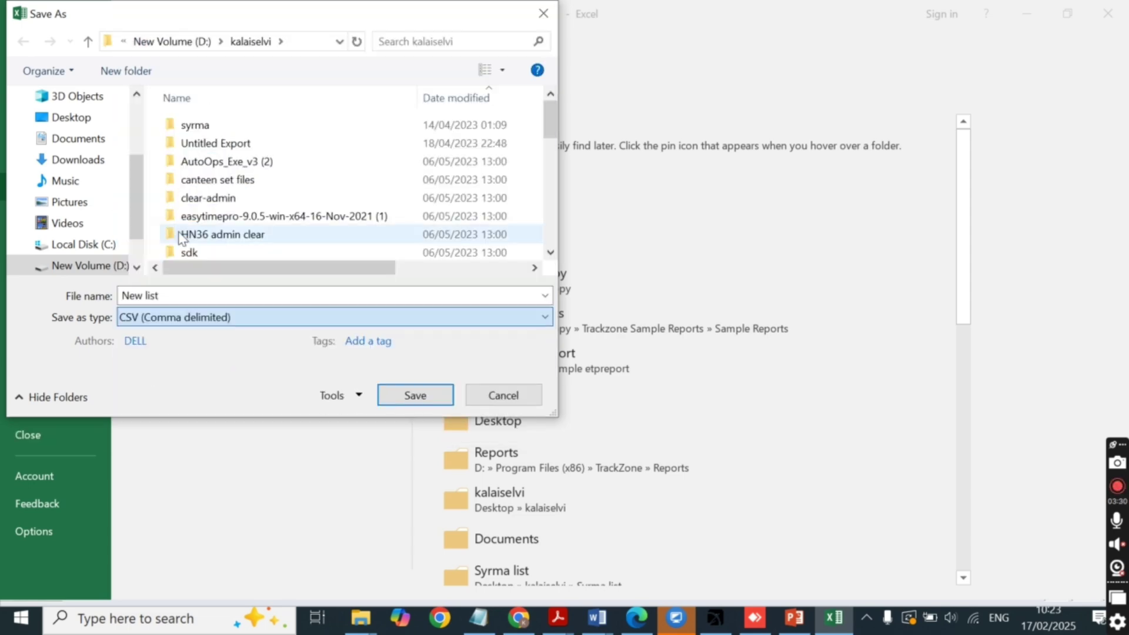
left_click(401, 392)
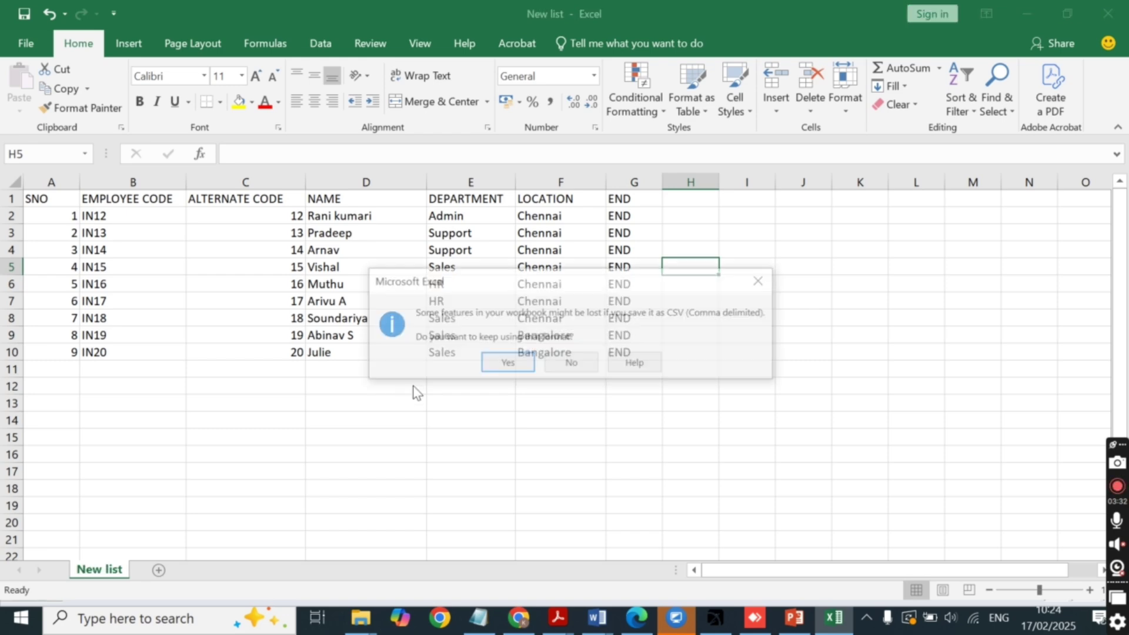
left_click(506, 364)
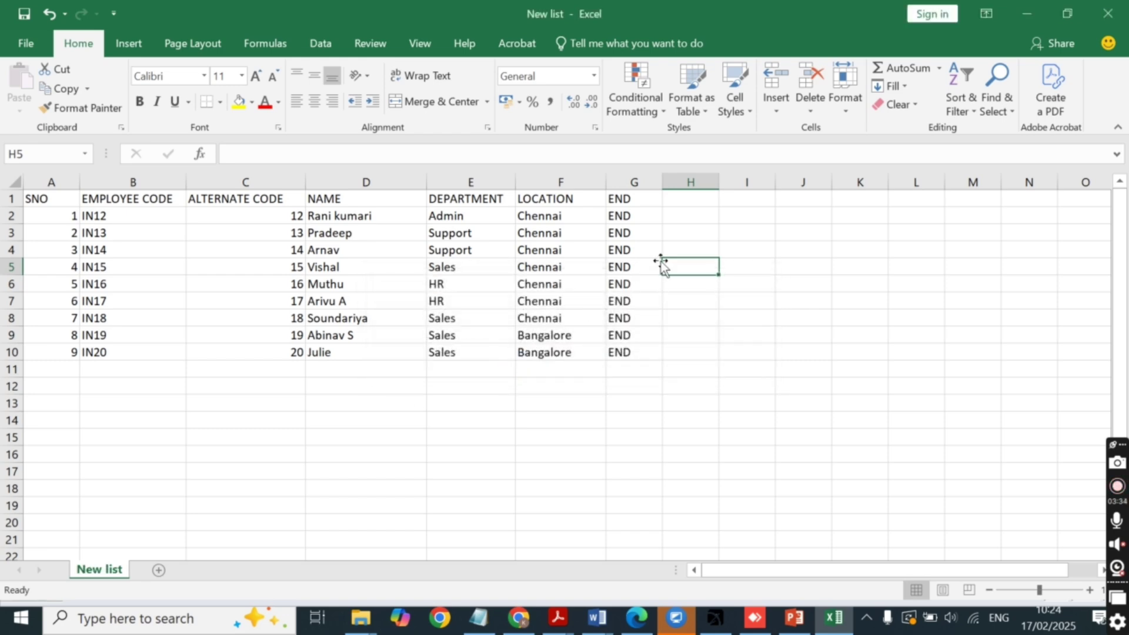
Minimize Excel, check TrackZone's Utilities menu, then exit TrackZone via Log Out > Exit.
left_click(1023, 15)
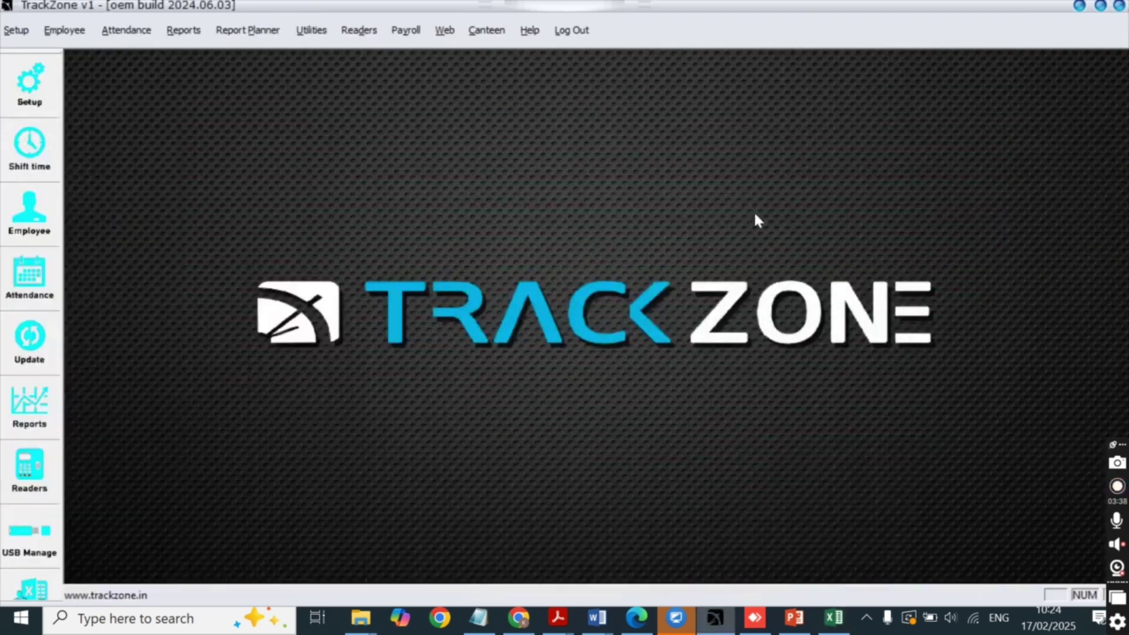
left_click(309, 33)
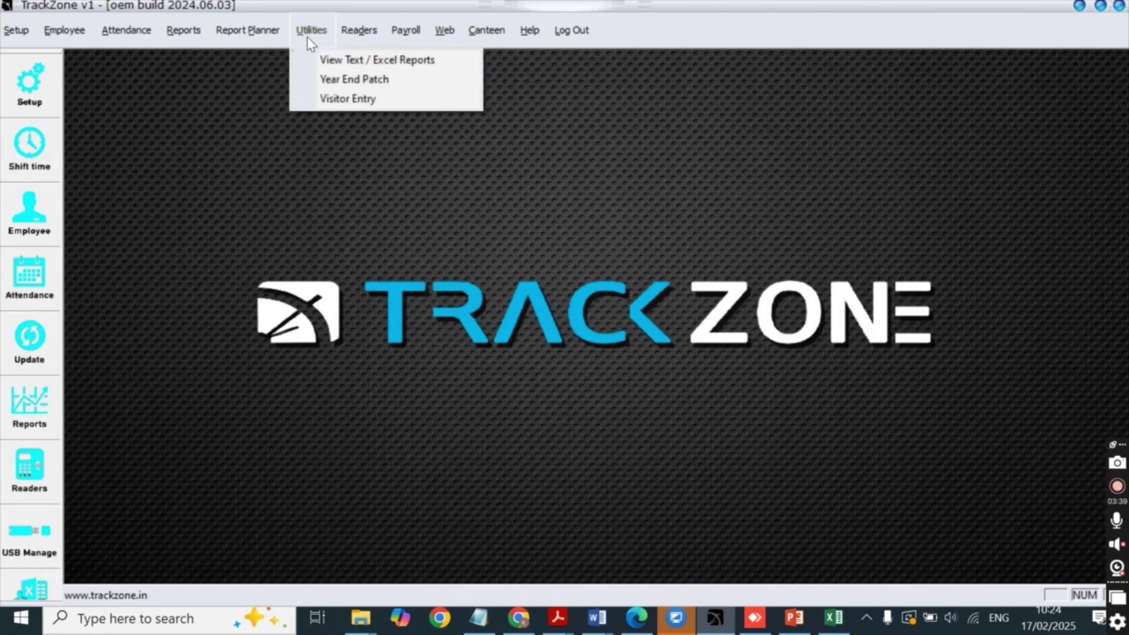
left_click(574, 52)
left_click(572, 32)
left_click(584, 61)
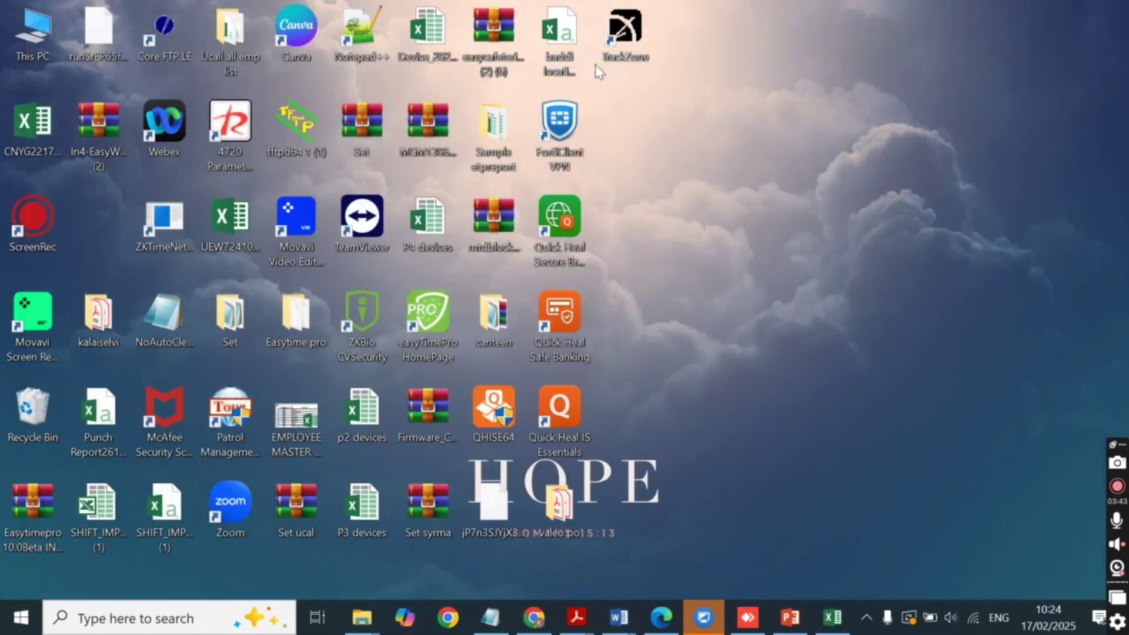
left_click(634, 37)
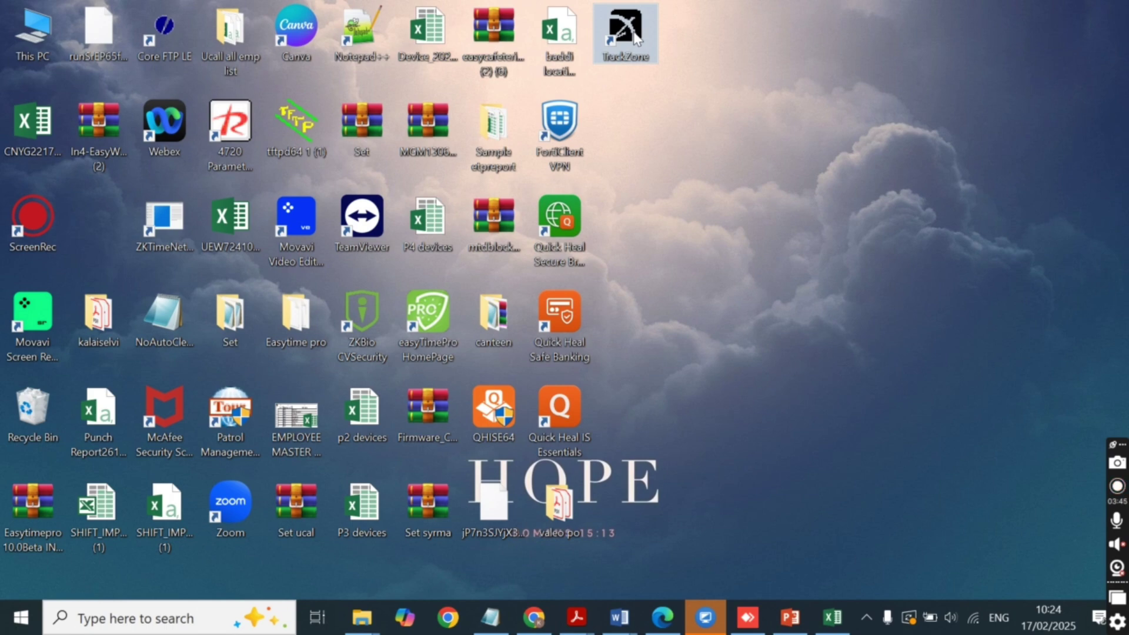
Open the TrackZone shortcut's file location, go to the Set folder, and open Menu in Notepad.
right_click(634, 36)
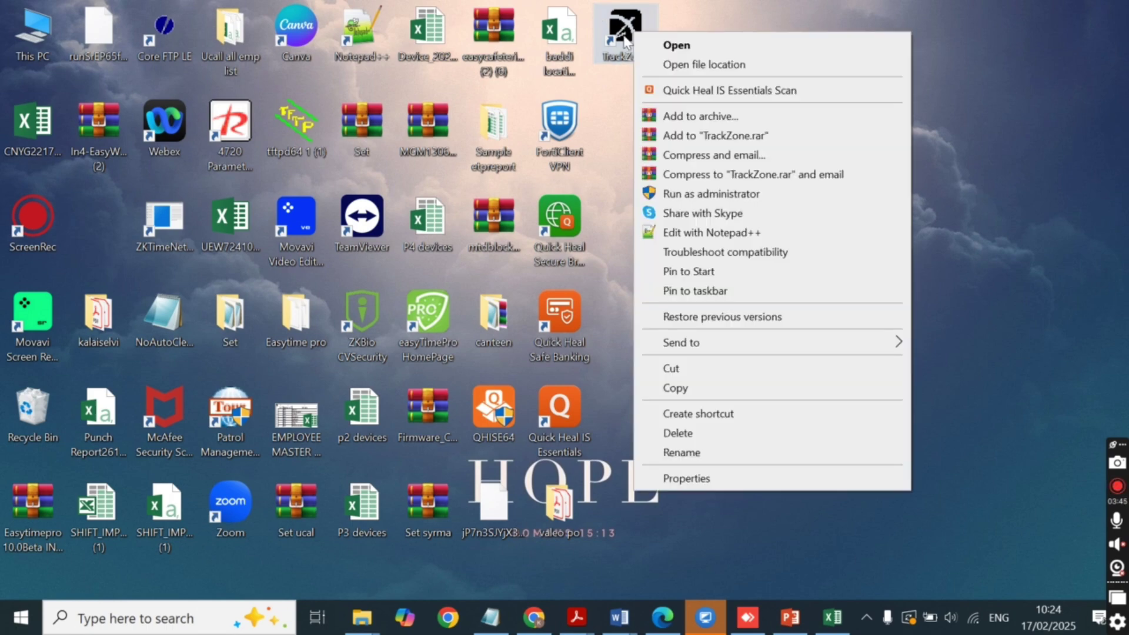
left_click(668, 66)
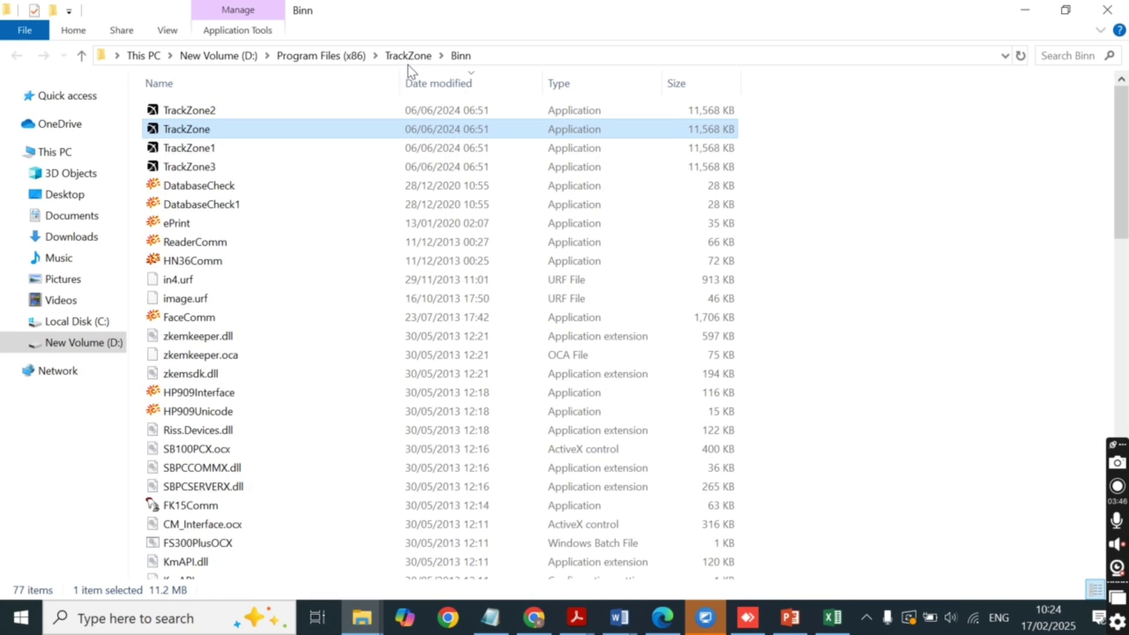
left_click(409, 63)
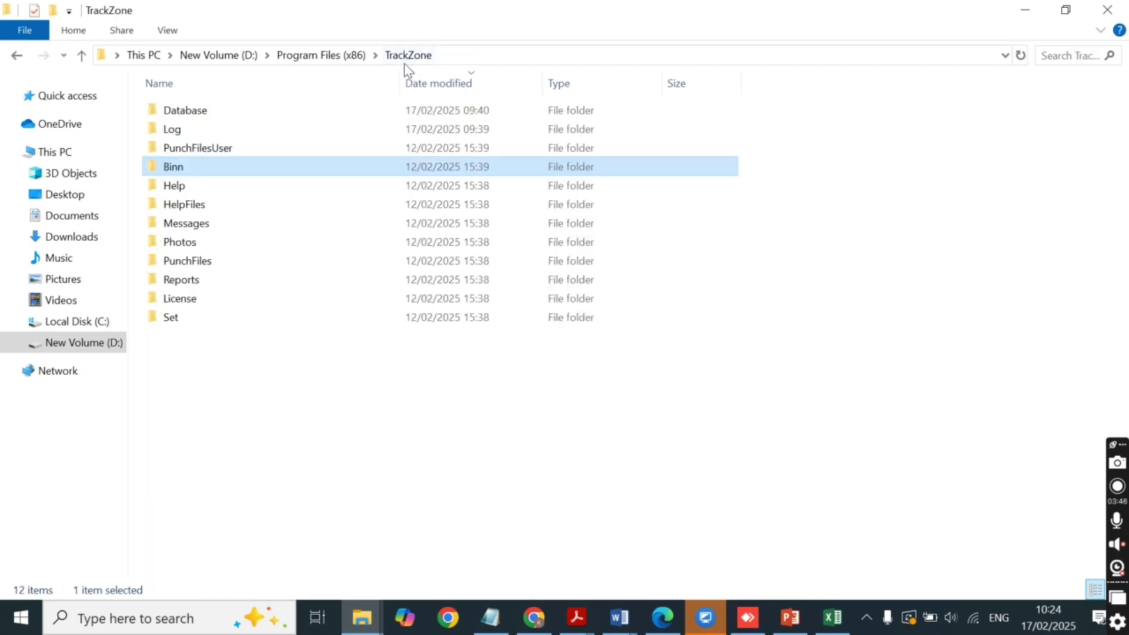
double_click(261, 323)
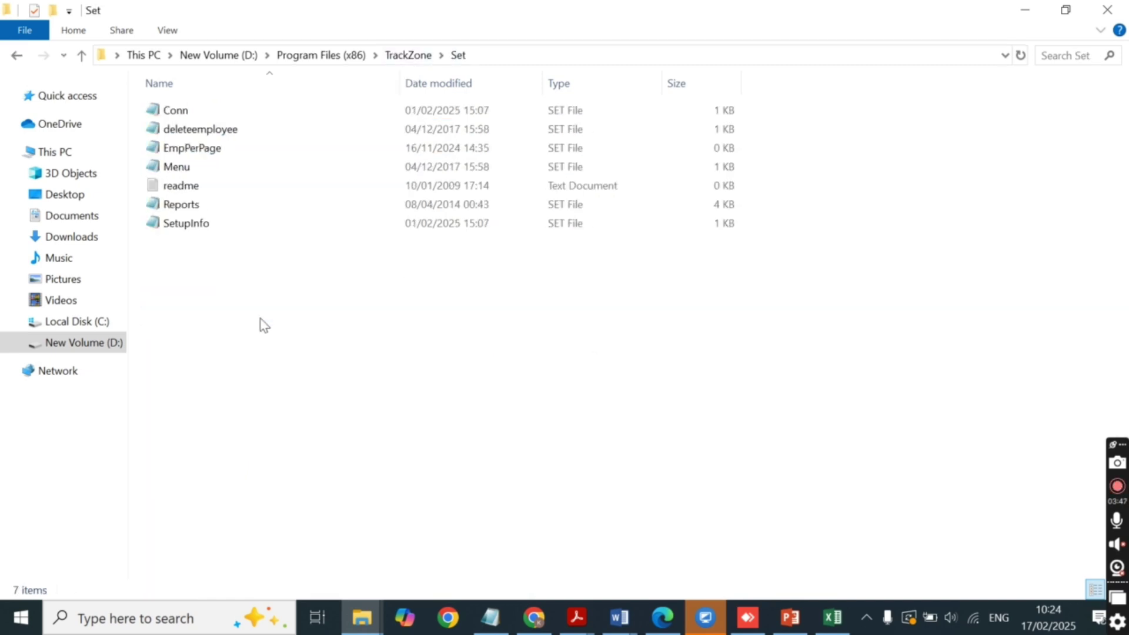
double_click(230, 176)
Prefix the Emp Excel Import line with '..', save Menu, and close Notepad and File Explorer.
left_click(684, 418)
scroll(200, 318, "down", 1)
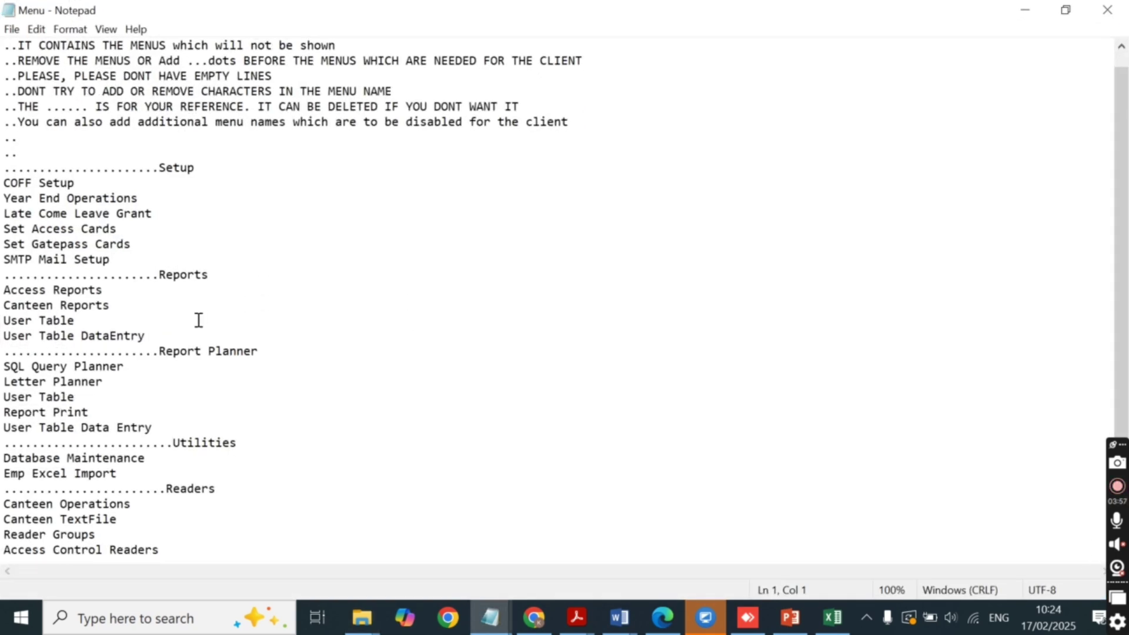
left_click_drag(119, 474, 3, 473)
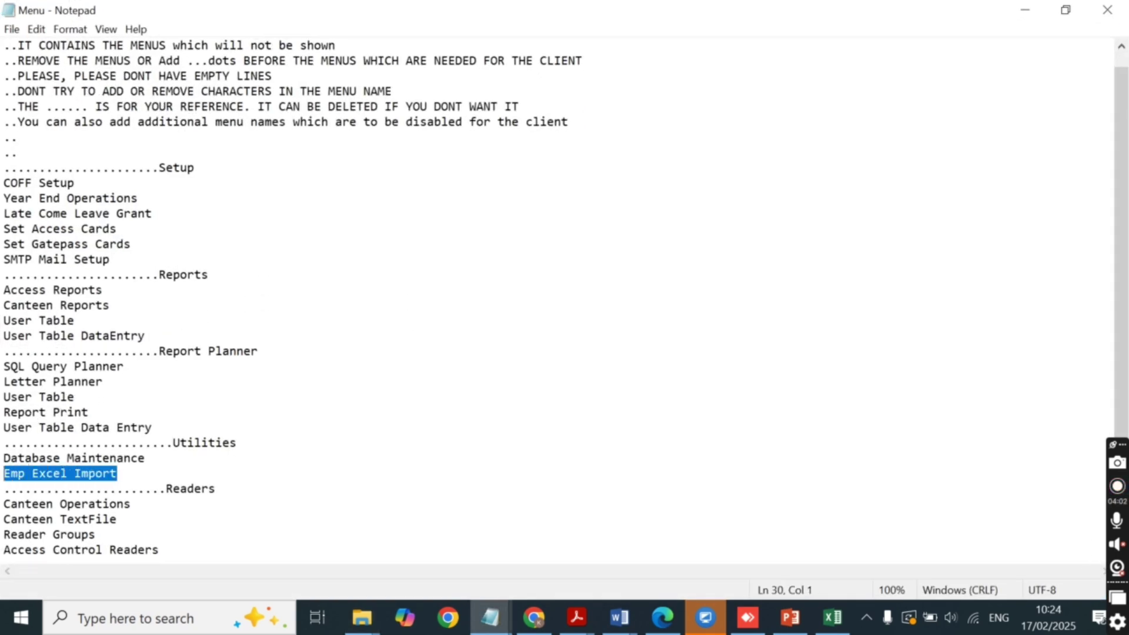
left_click(3, 473)
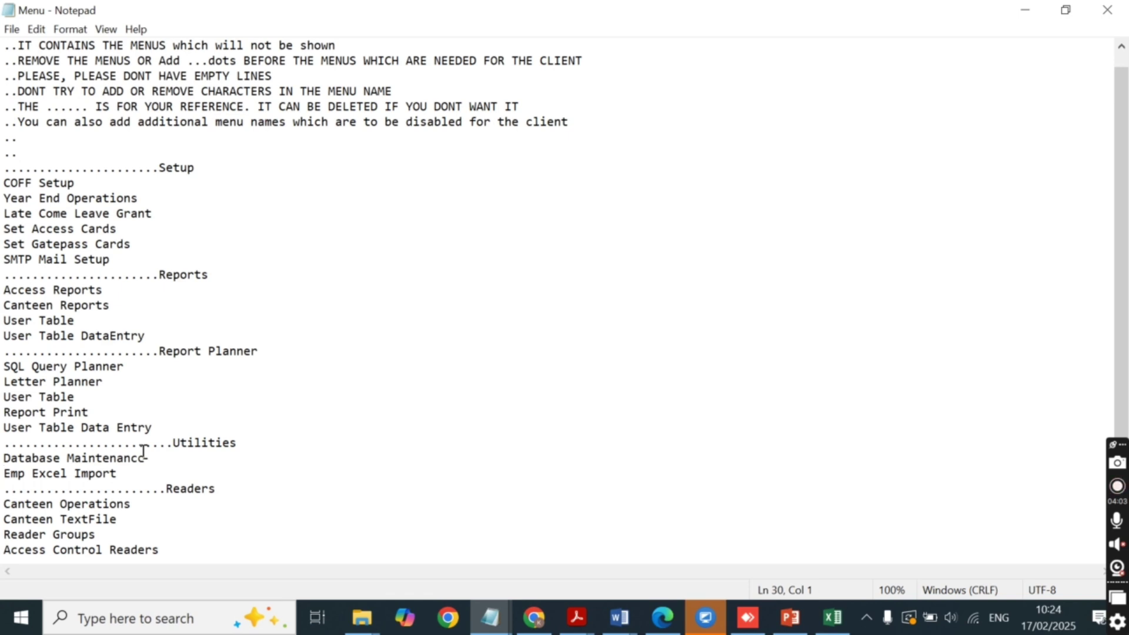
type("..")
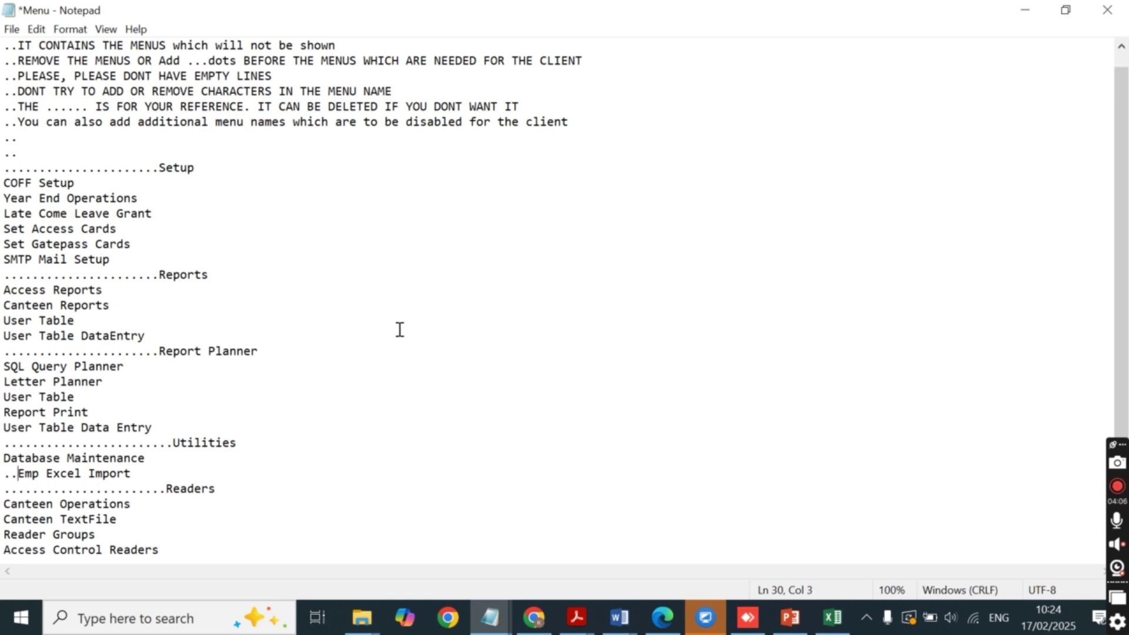
key("ctrl+s")
left_click(12, 28)
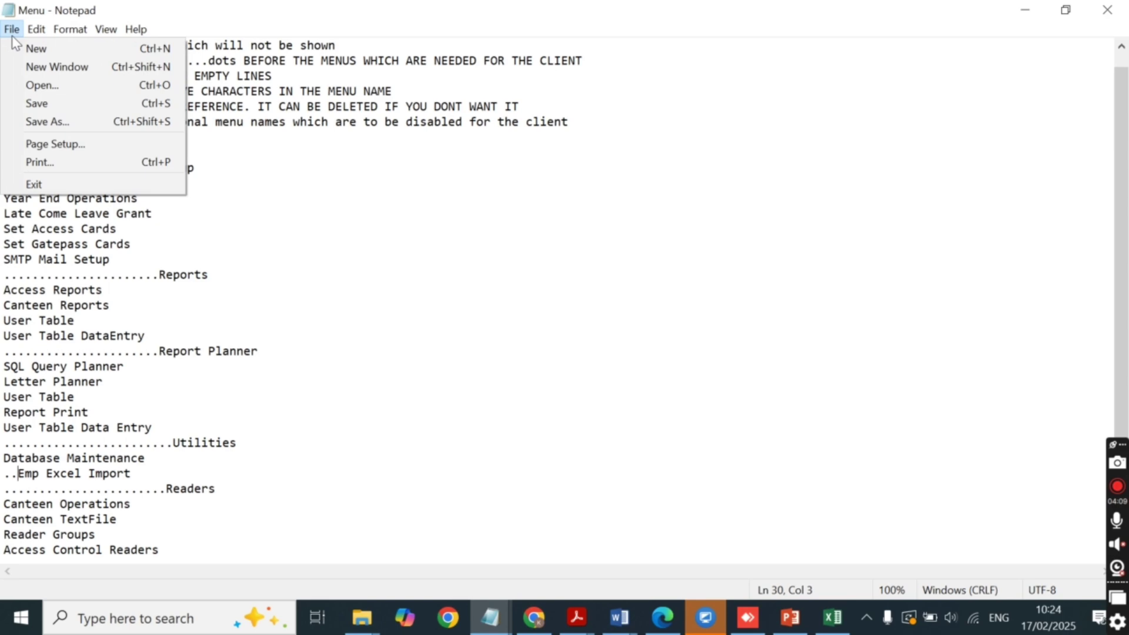
left_click(27, 96)
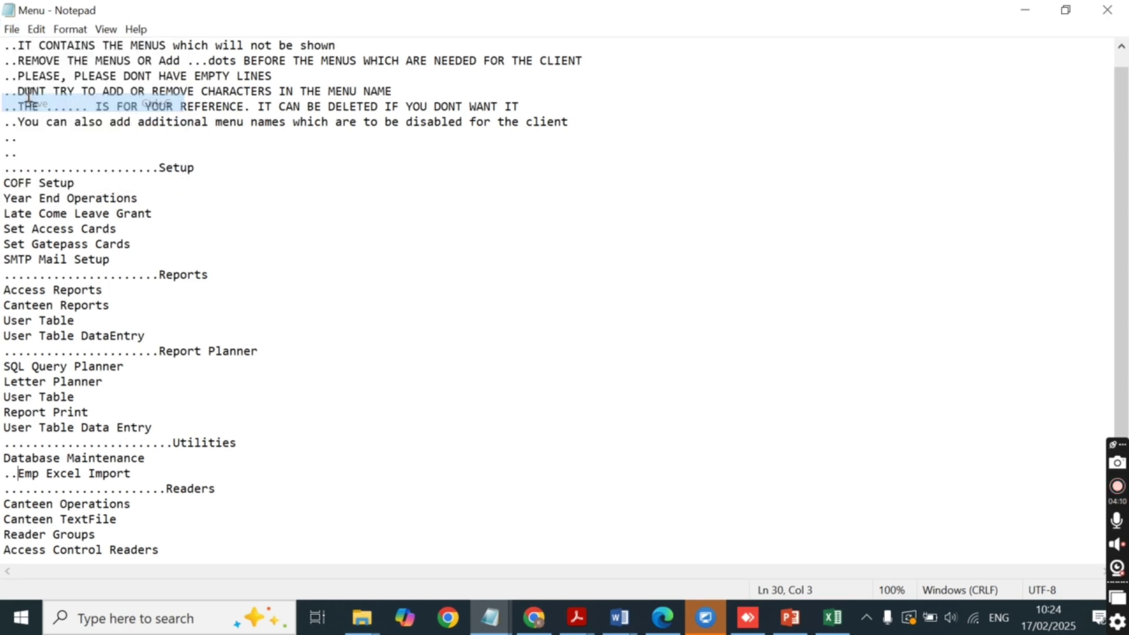
left_click(1096, 21)
left_click(1105, 15)
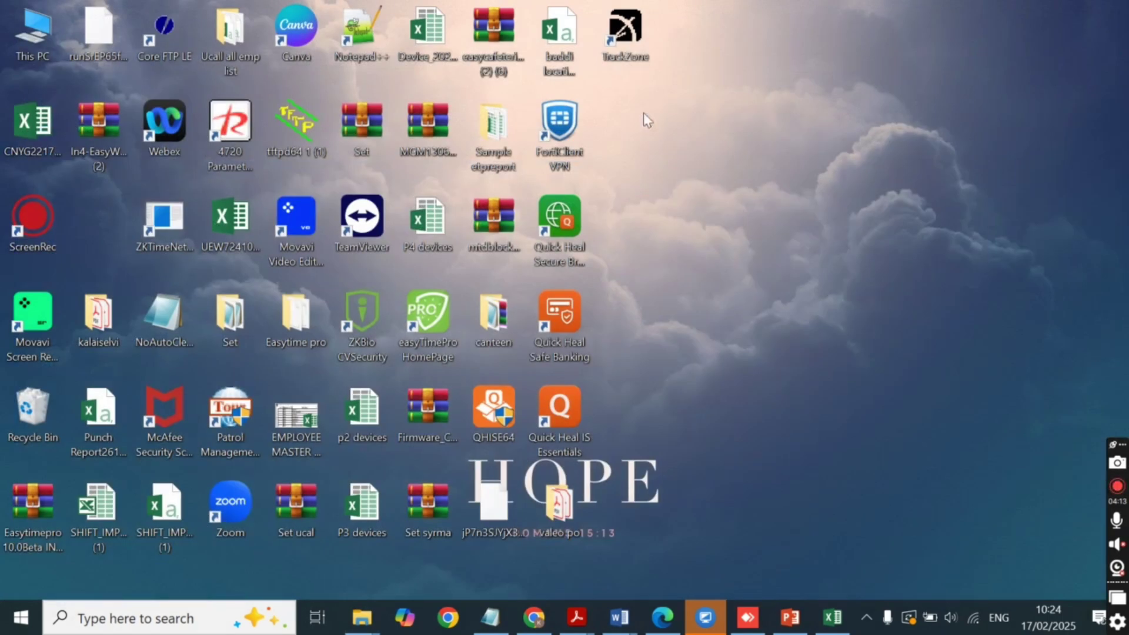
Launch TrackZone, log in with the admin username and password, and open the Utilities menu.
double_click(635, 42)
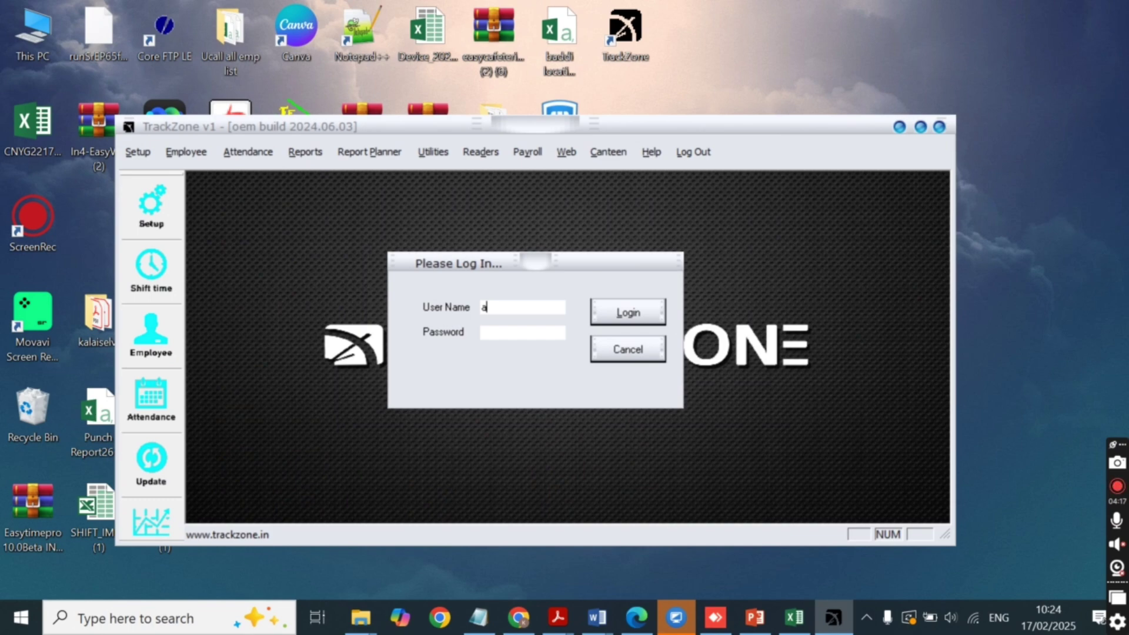
type("dmin")
key("Tab")
type("1")
key("Return")
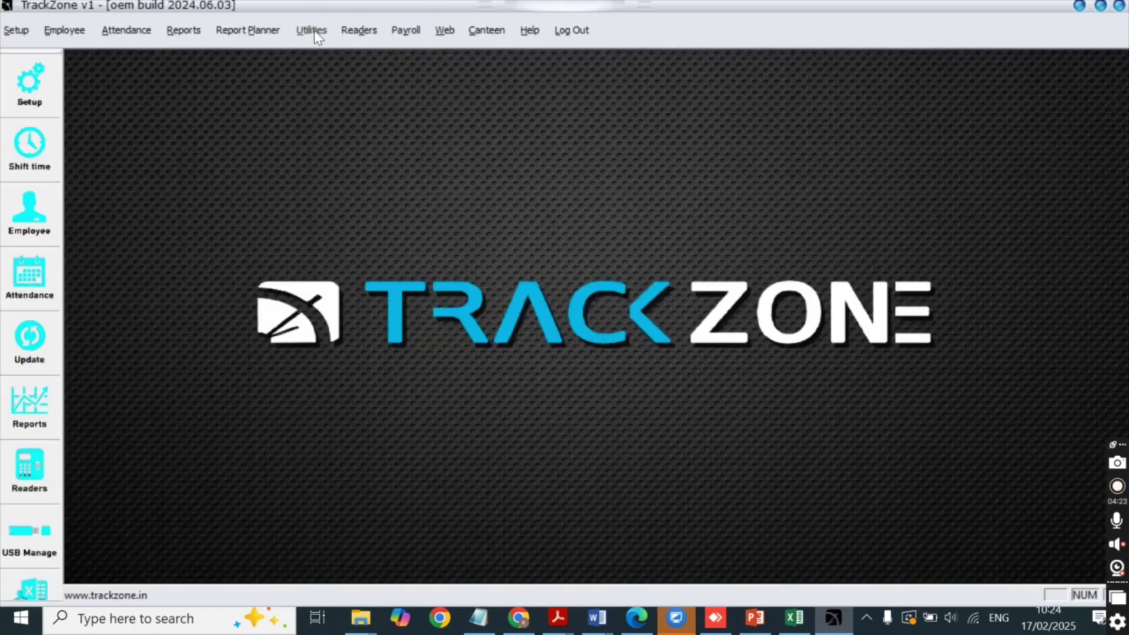
left_click(311, 30)
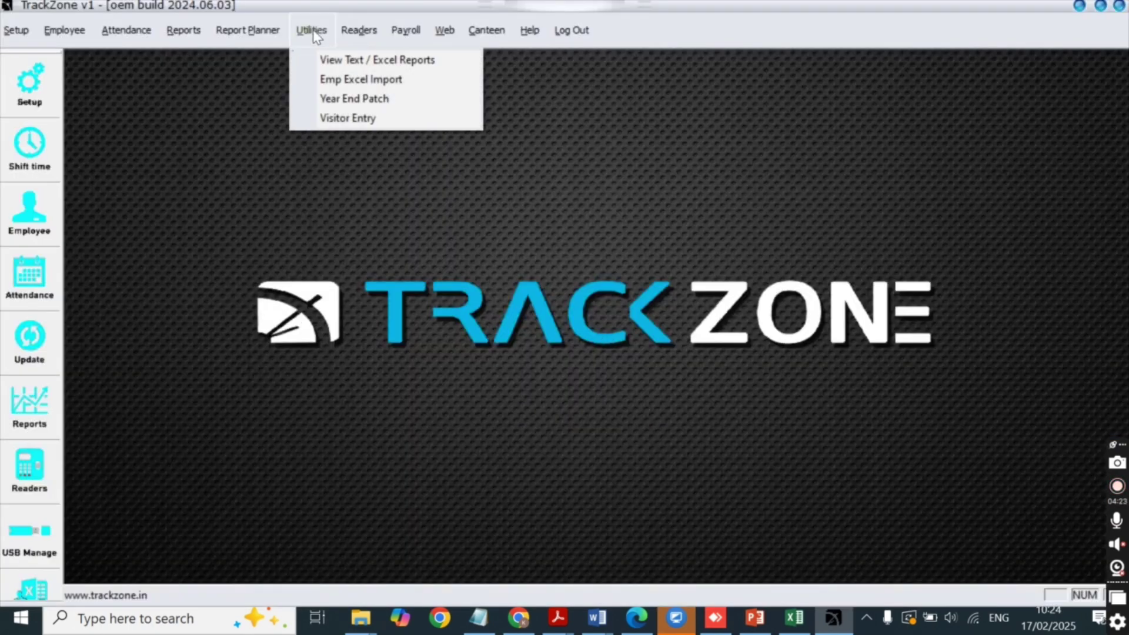
Open Emp Excel Import, select New list.csv and read its rows into the preview.
left_click(322, 79)
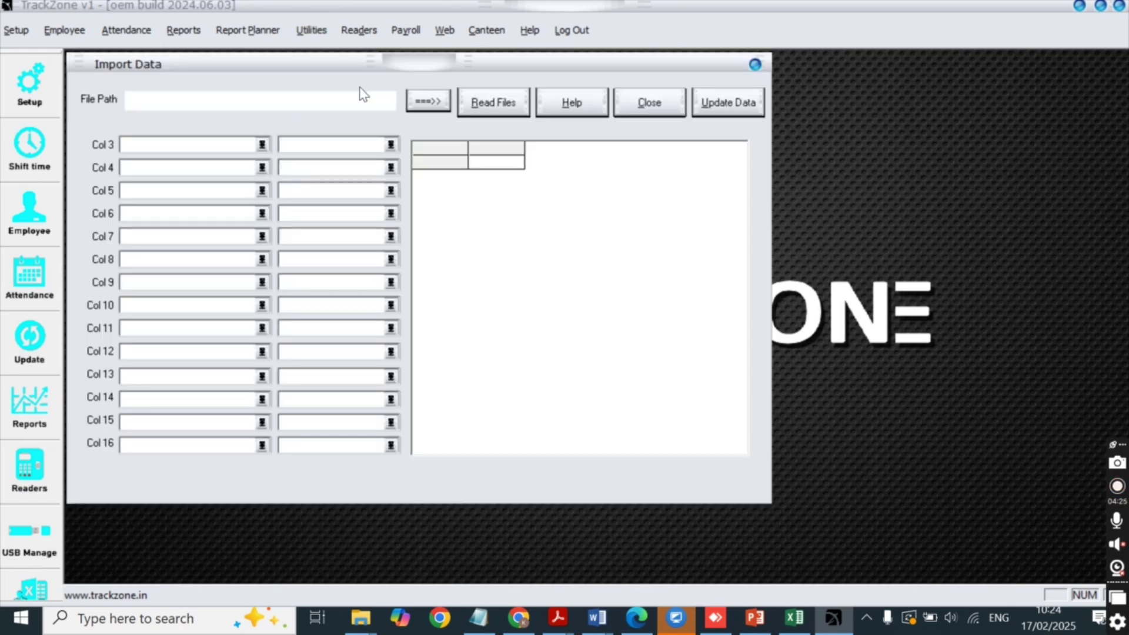
left_click(420, 106)
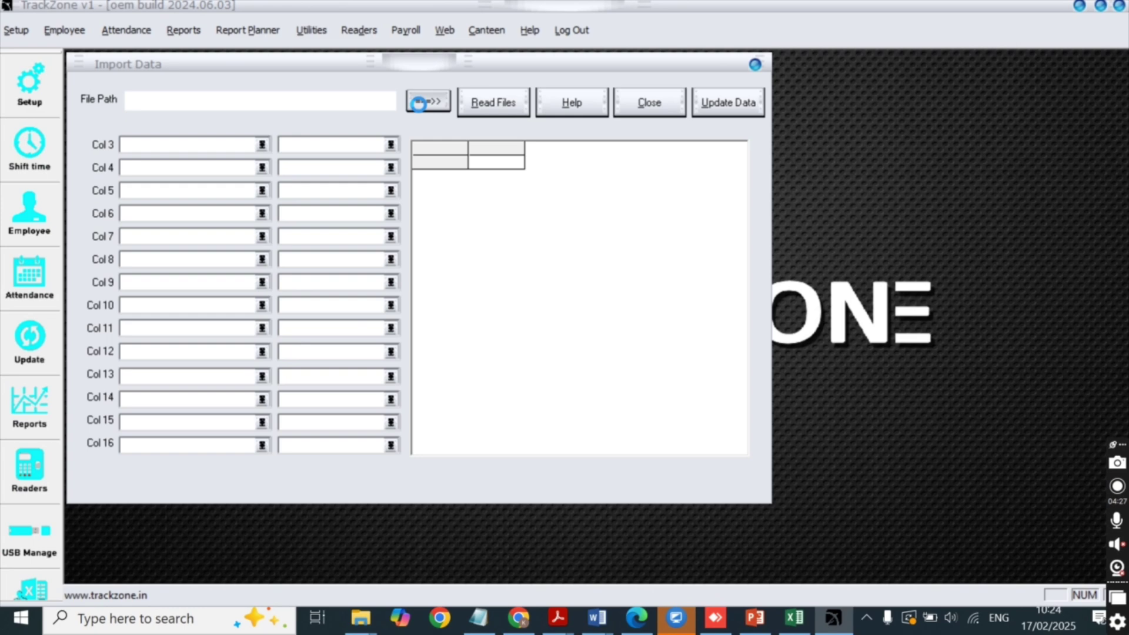
scroll(358, 272, "down", 3)
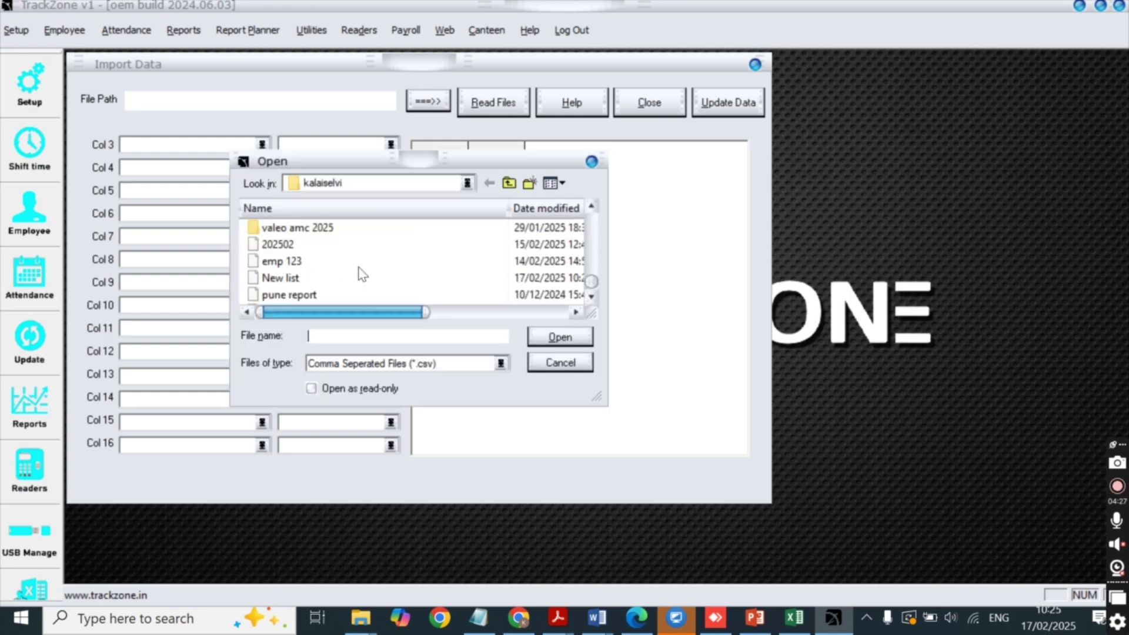
left_click(315, 280)
left_click(552, 330)
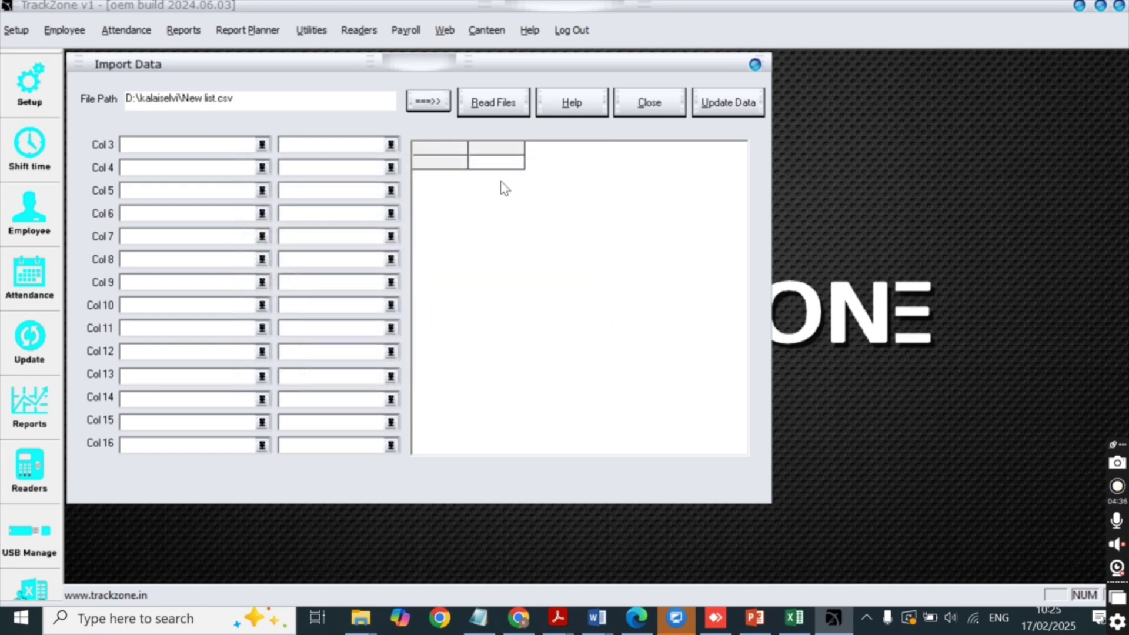
left_click(494, 103)
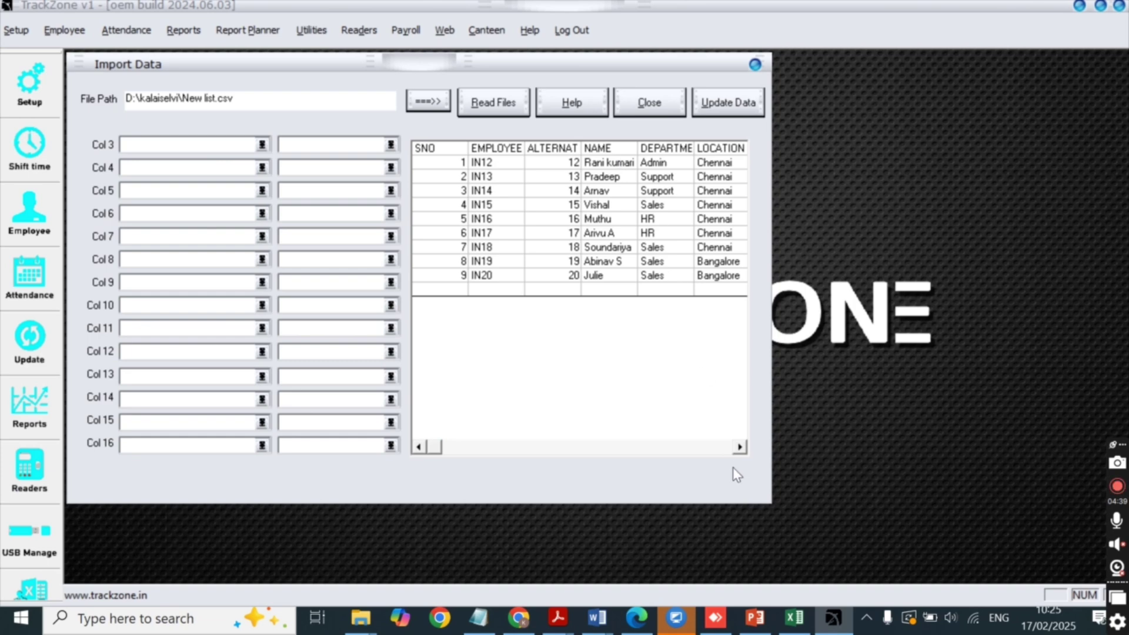
Open the table choices for column 3 in the import preview.
left_click(740, 447)
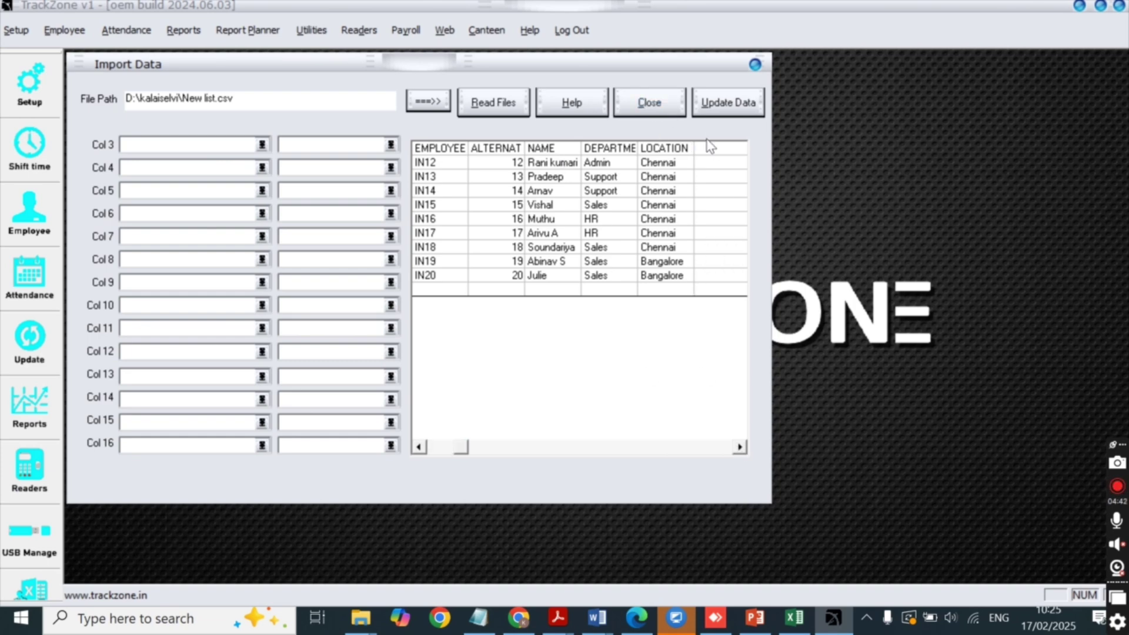
left_click(420, 448)
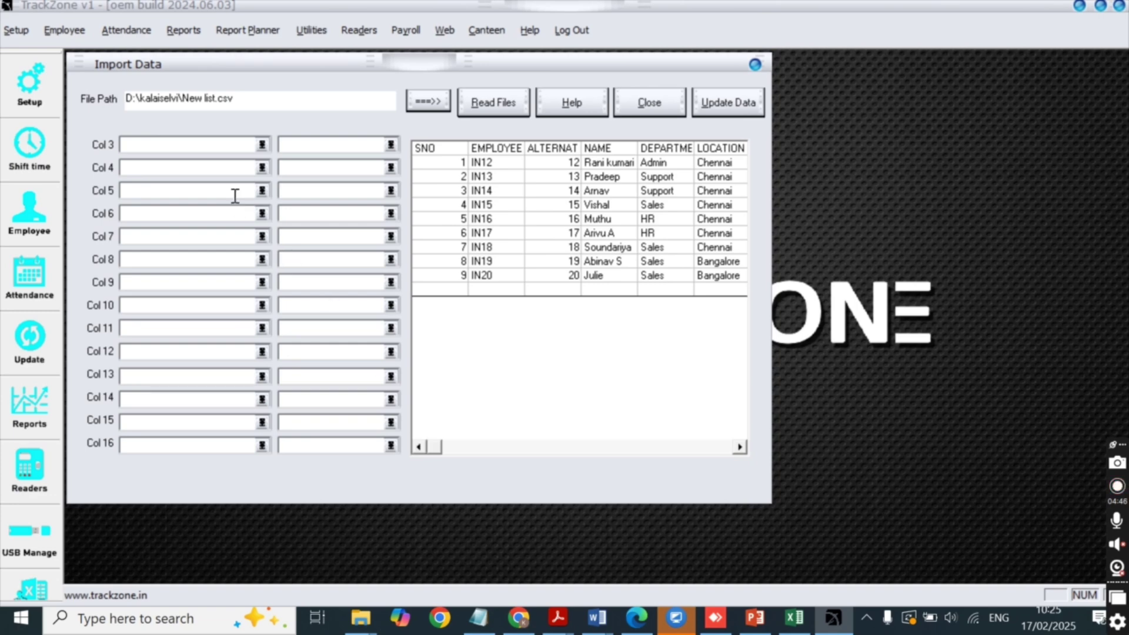
left_click(262, 144)
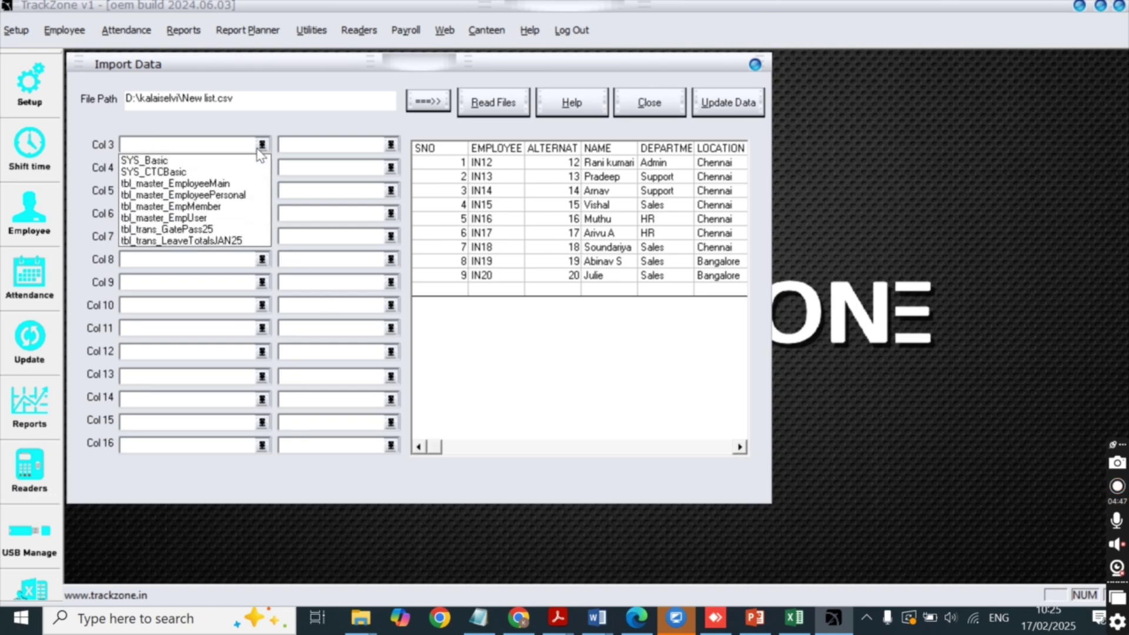
Set the import target table for columns 3 to 16 to tbl_master_EmployeeMain.
left_click(226, 184)
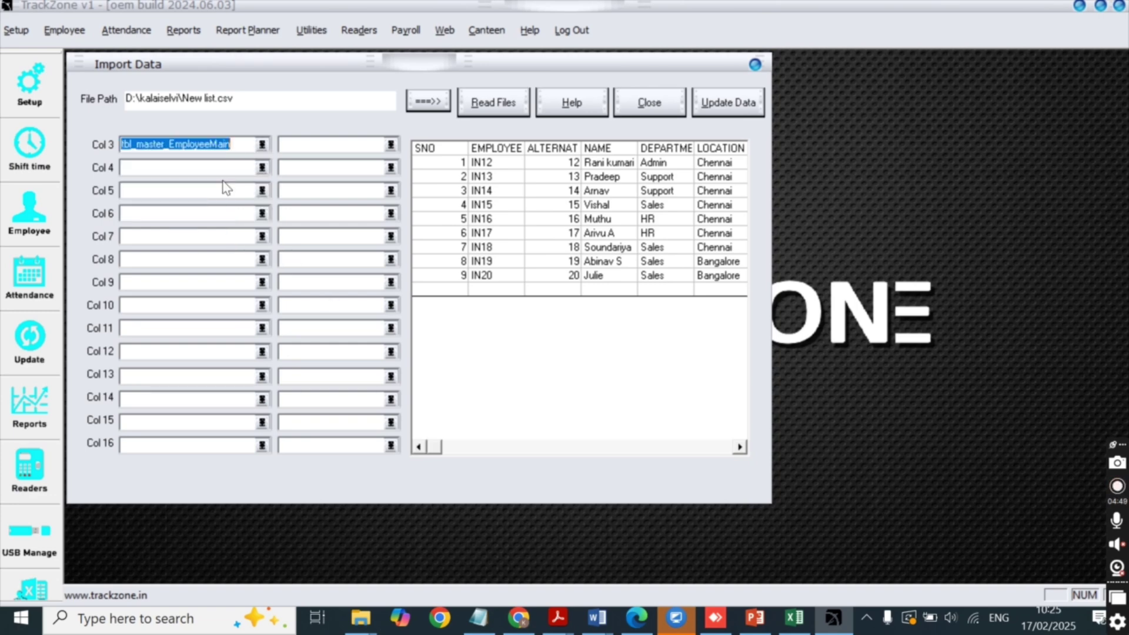
left_click(261, 168)
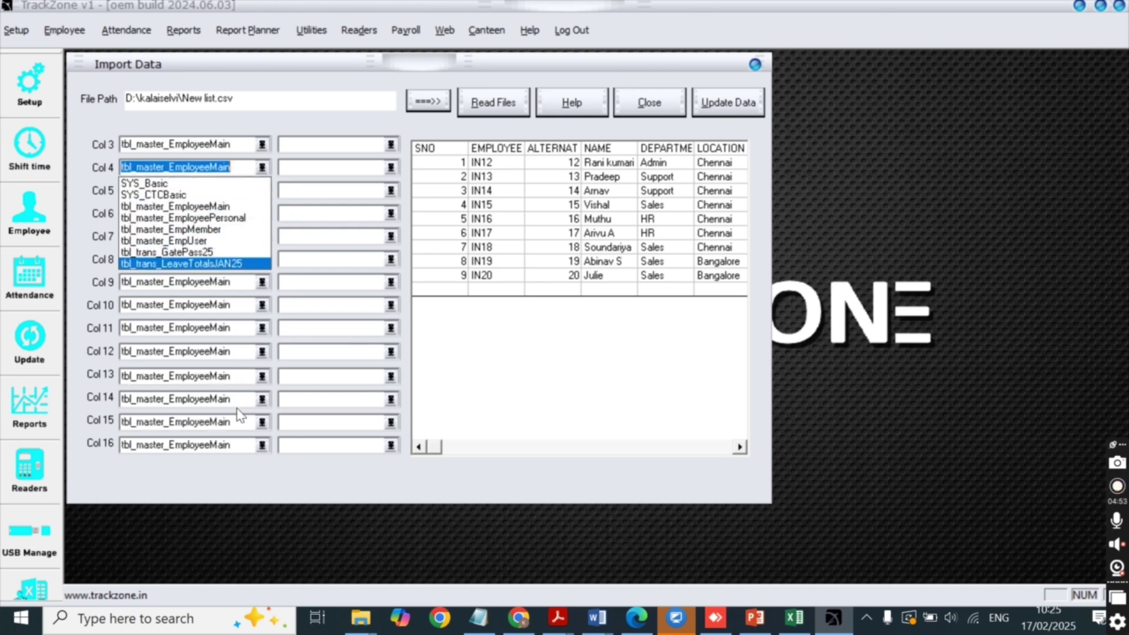
left_click(233, 458)
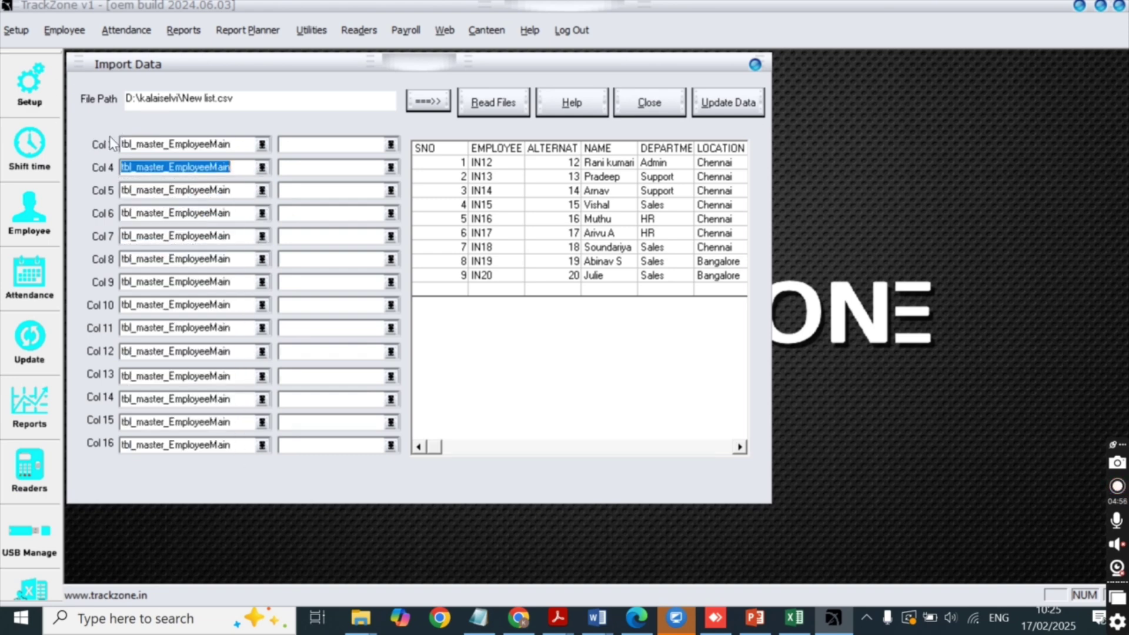
left_click(426, 155)
left_click(499, 151)
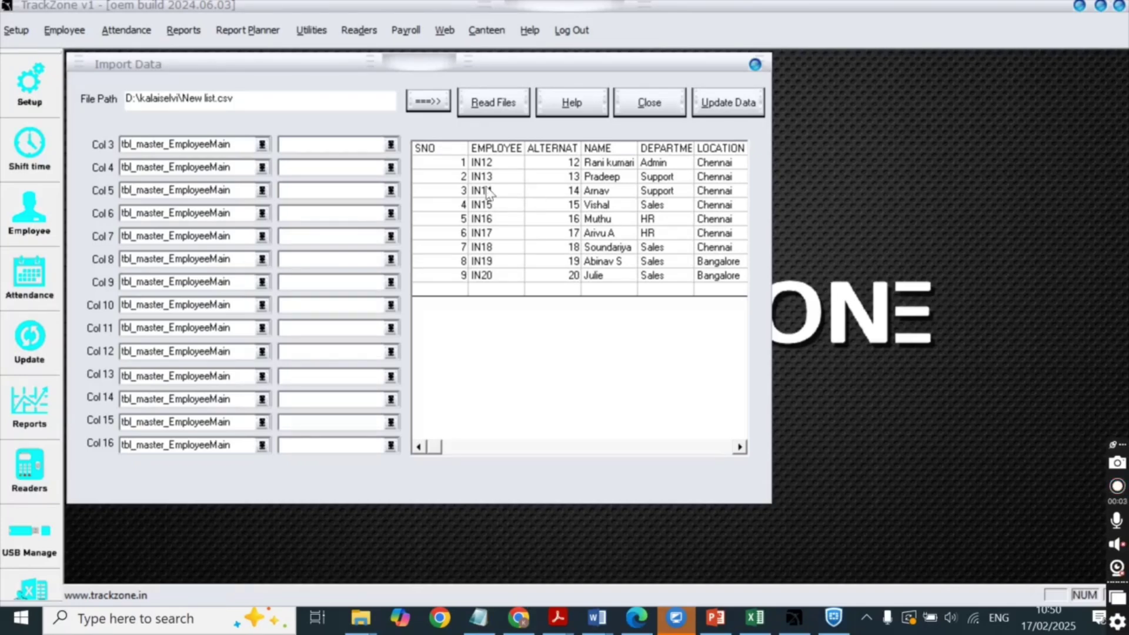
Map columns 3–6 to AlternateCode, ShortName, Department and Location.
left_click(427, 154)
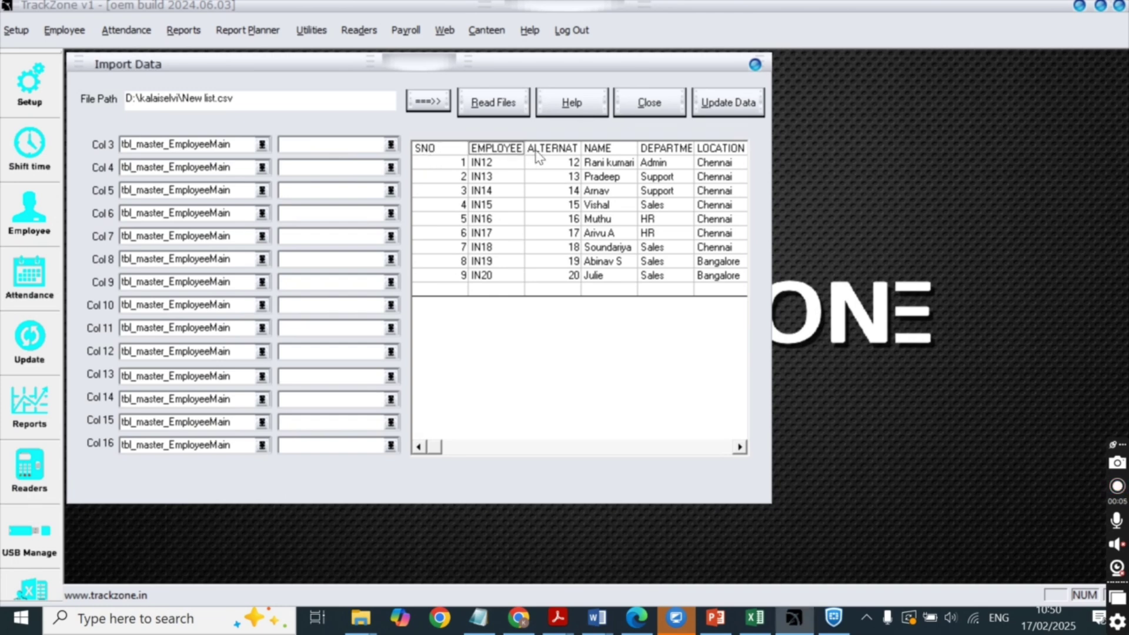
left_click(389, 144)
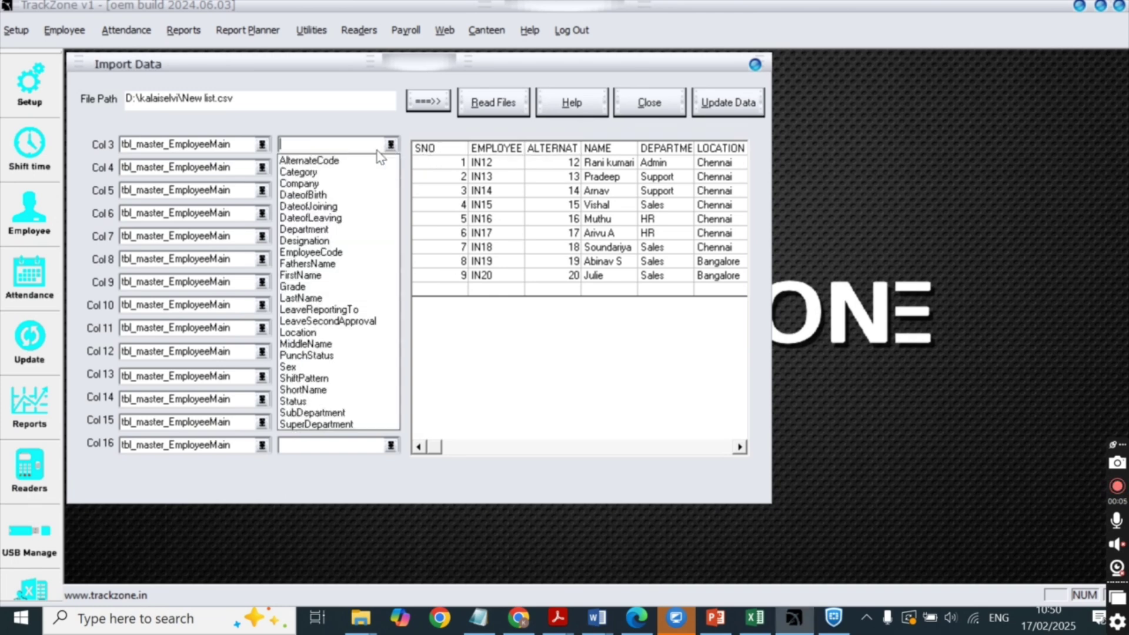
left_click(335, 162)
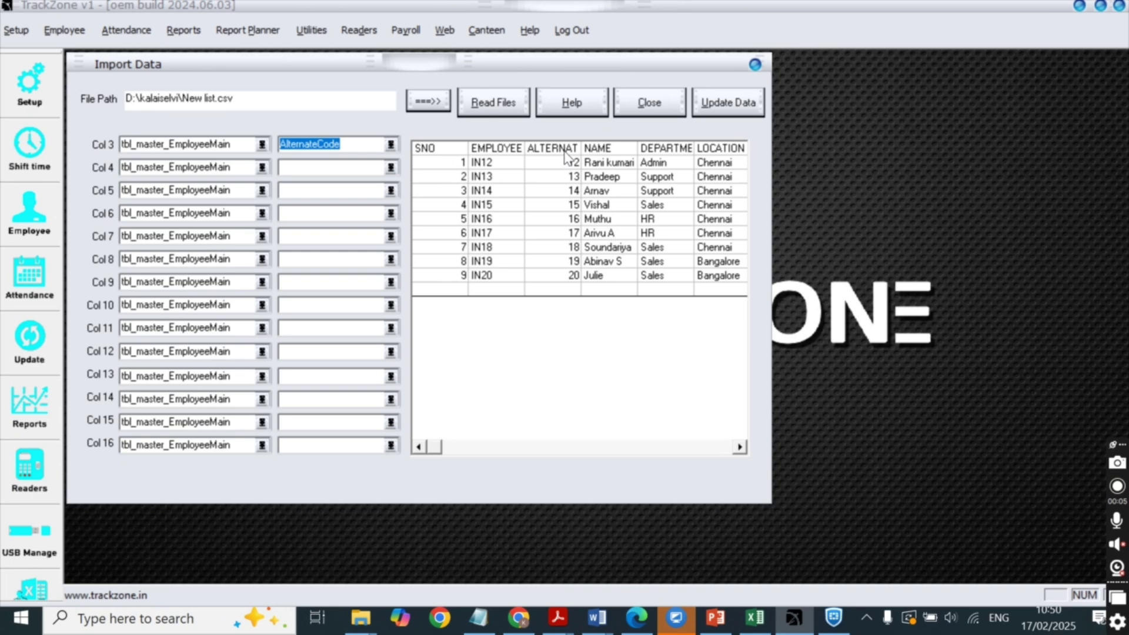
left_click(602, 162)
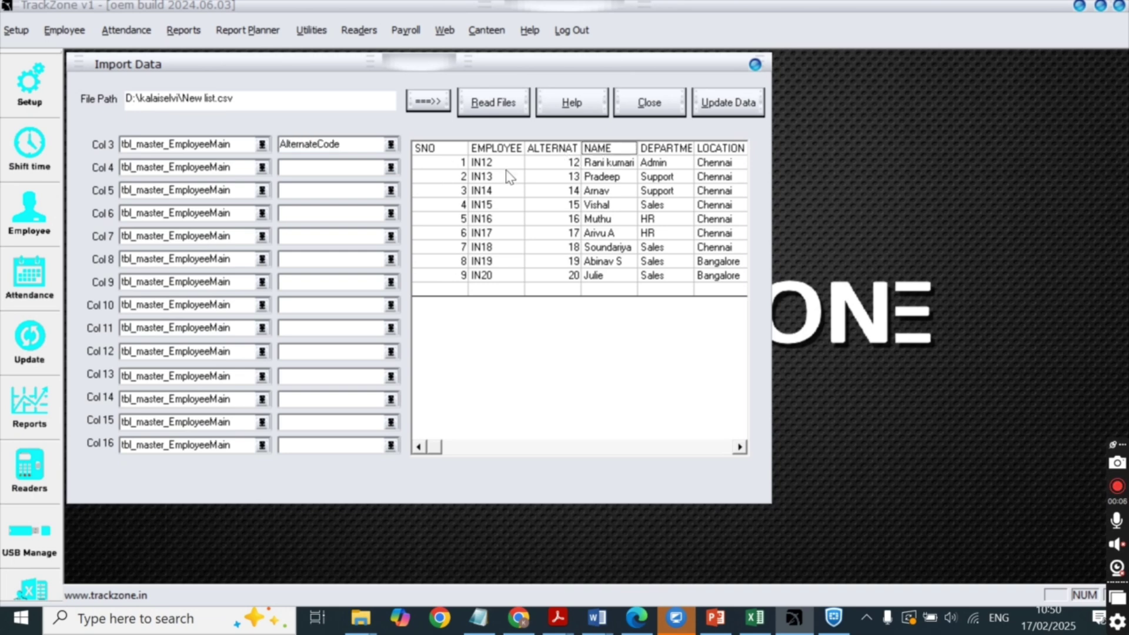
left_click(389, 167)
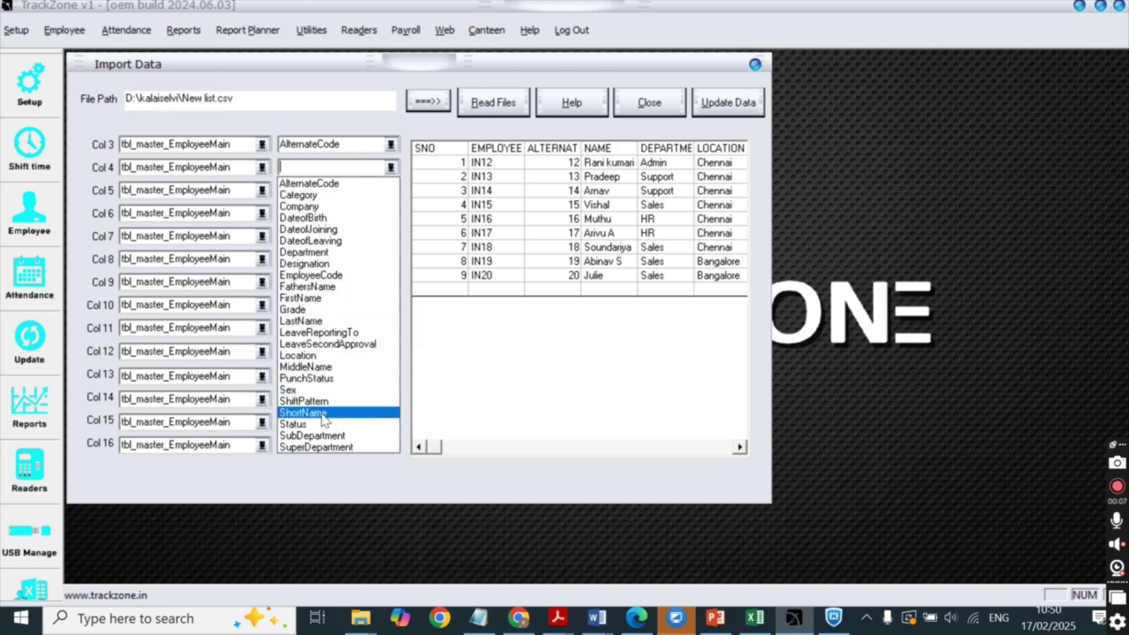
left_click(341, 413)
left_click(390, 190)
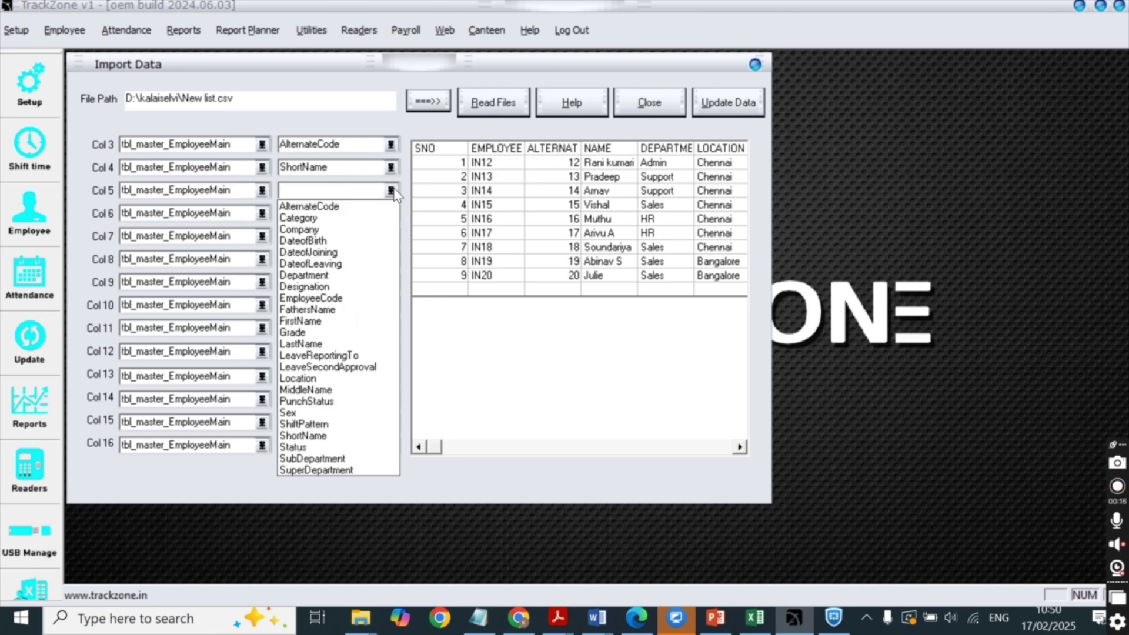
left_click(344, 275)
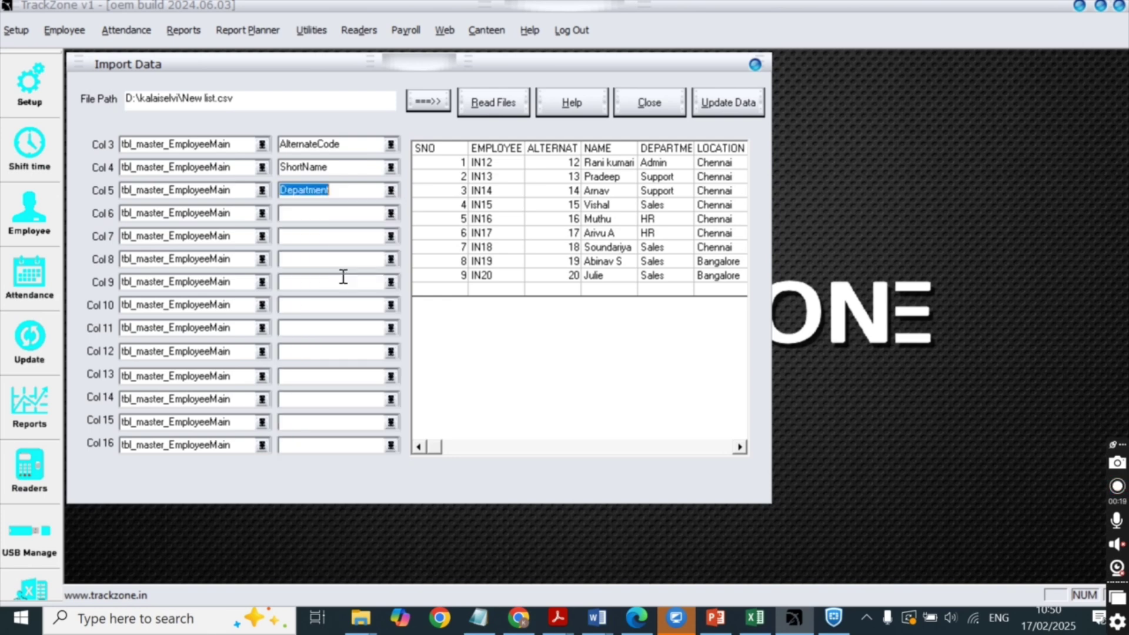
left_click(391, 213)
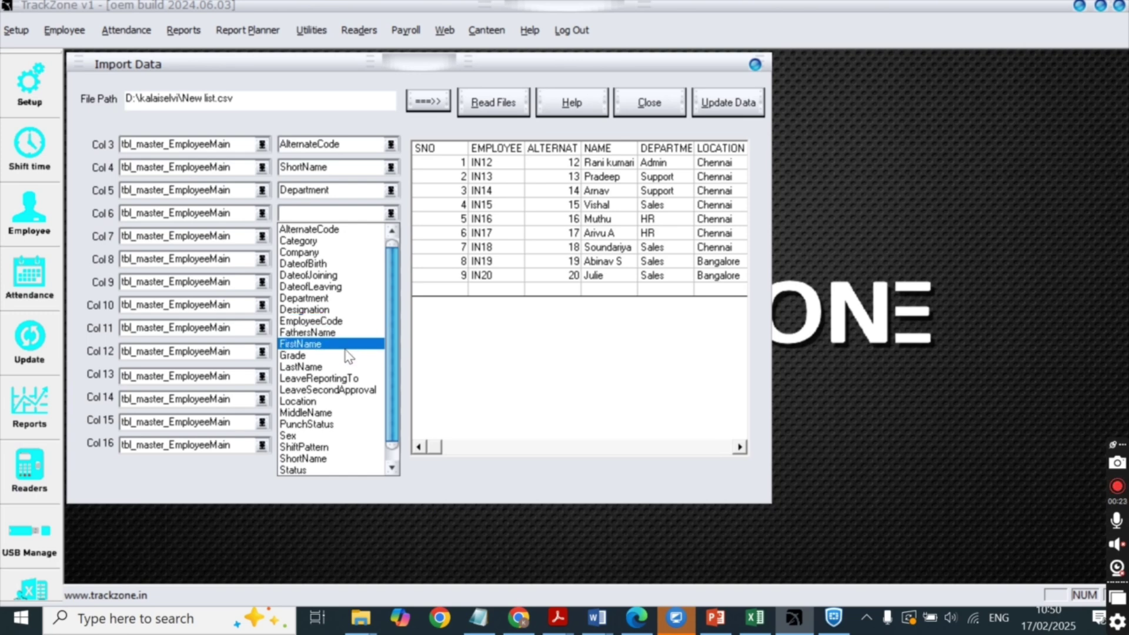
left_click(336, 401)
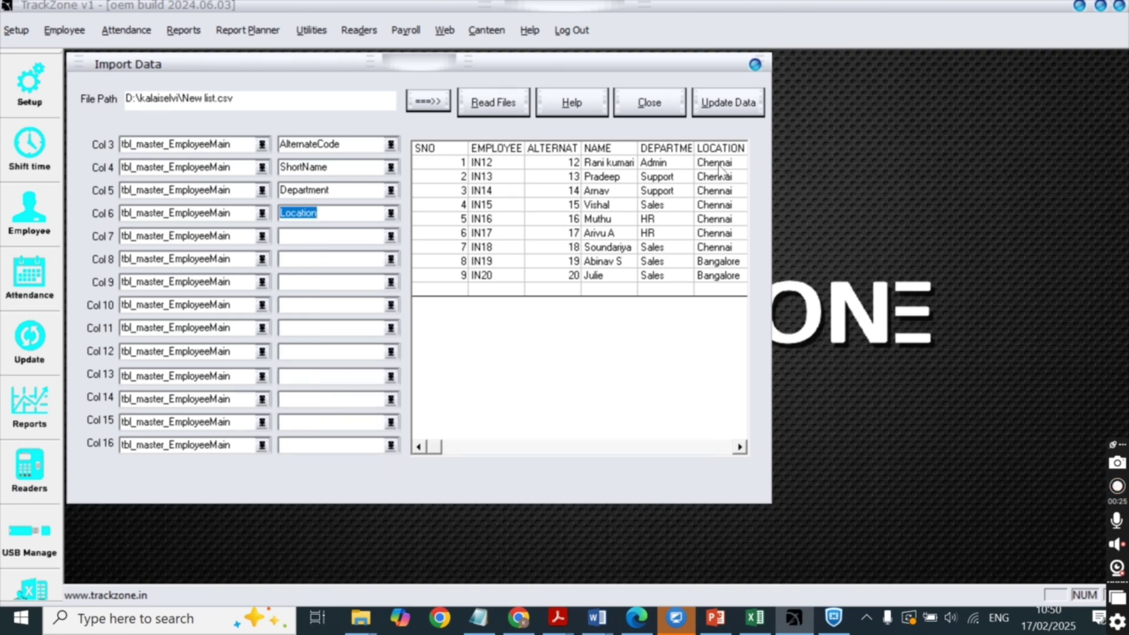
Import the mapped employee records, dismiss the import log and close the import window.
left_click(740, 447)
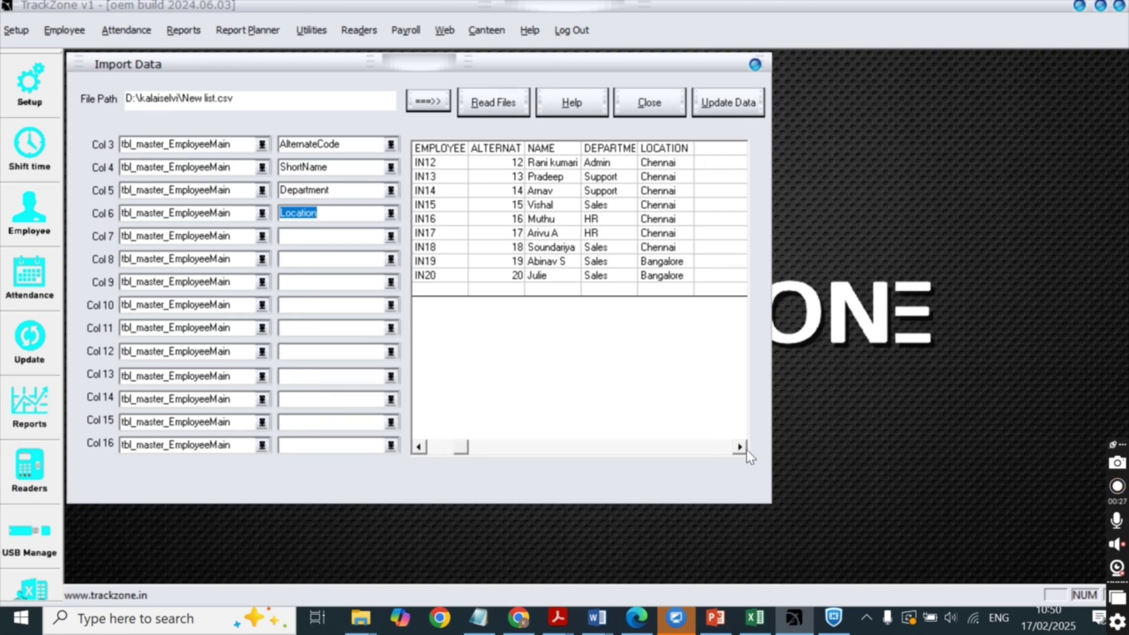
left_click(724, 107)
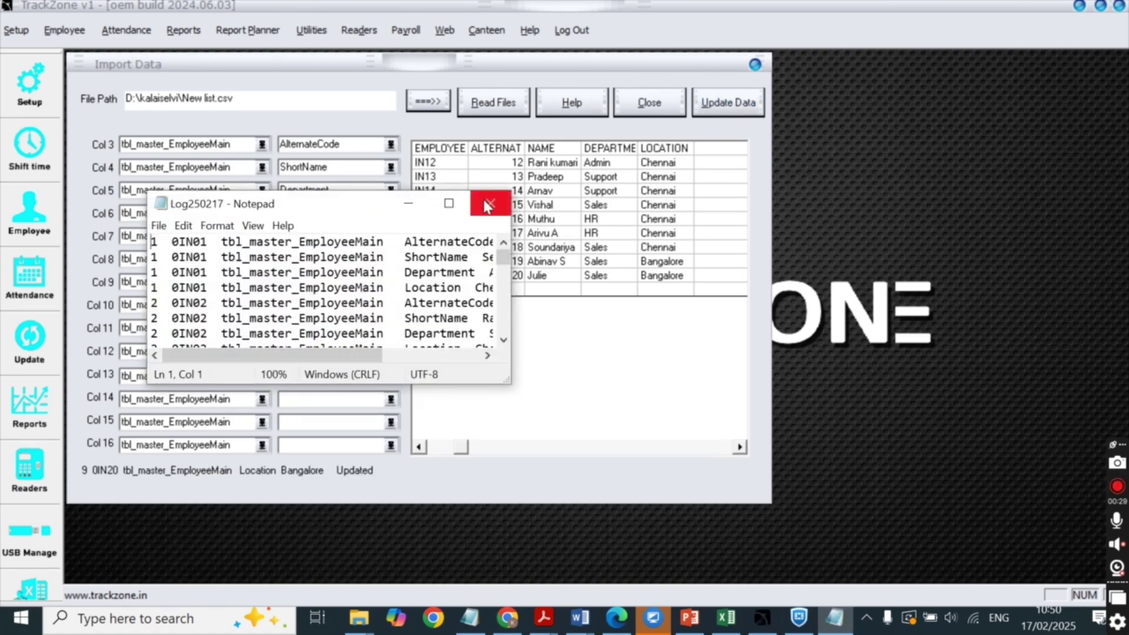
left_click(507, 194)
left_click(631, 114)
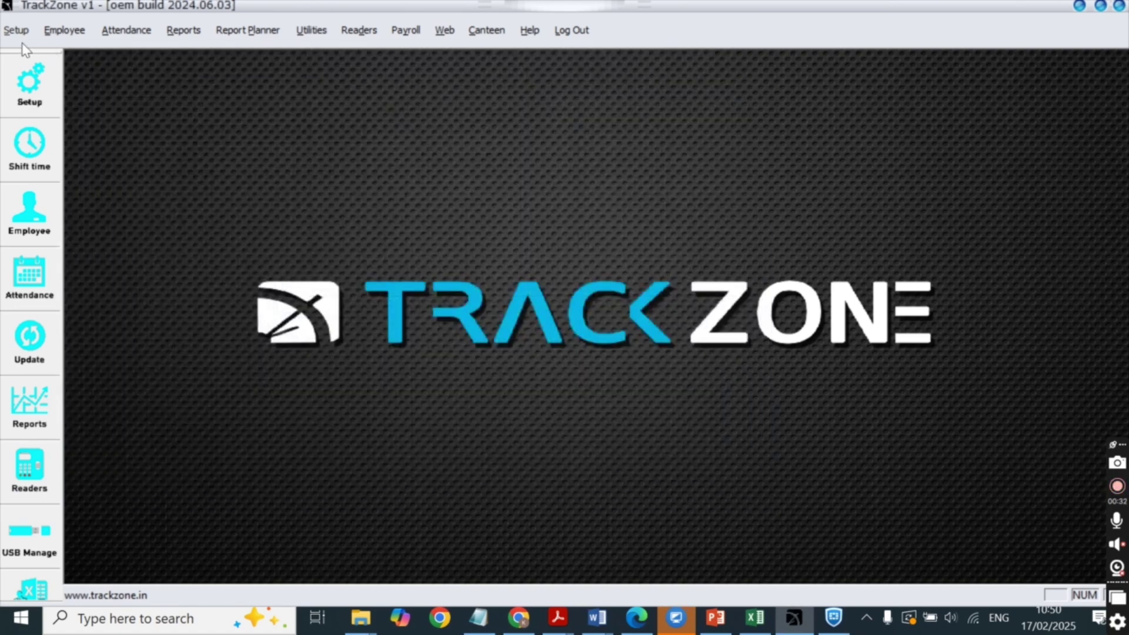
Save the global feature settings from the setup options.
left_click(19, 38)
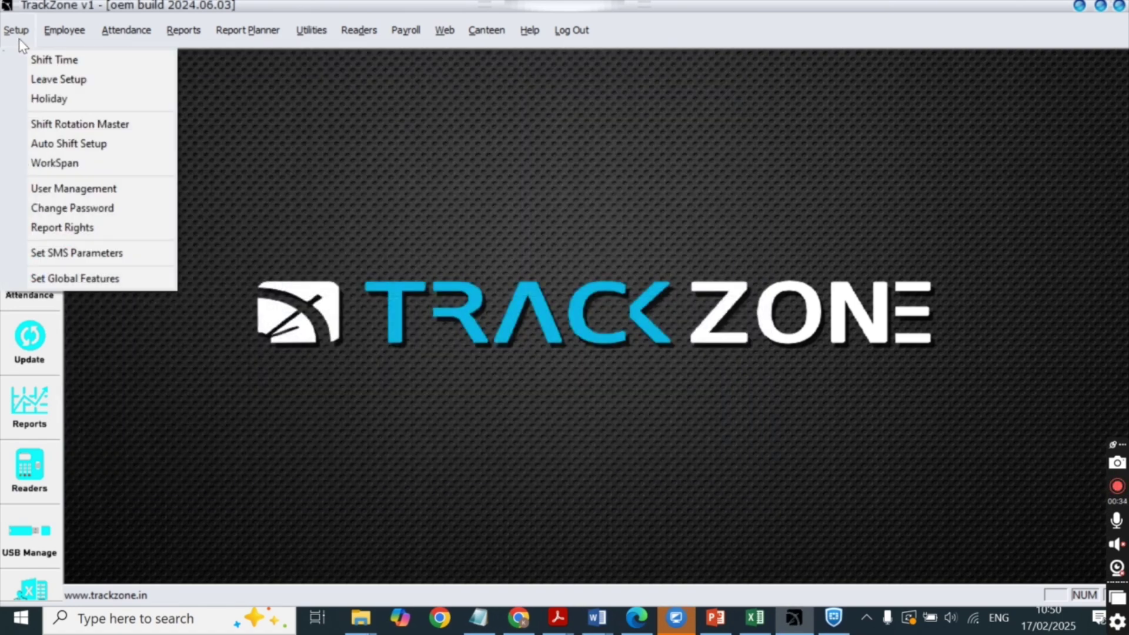
left_click(59, 278)
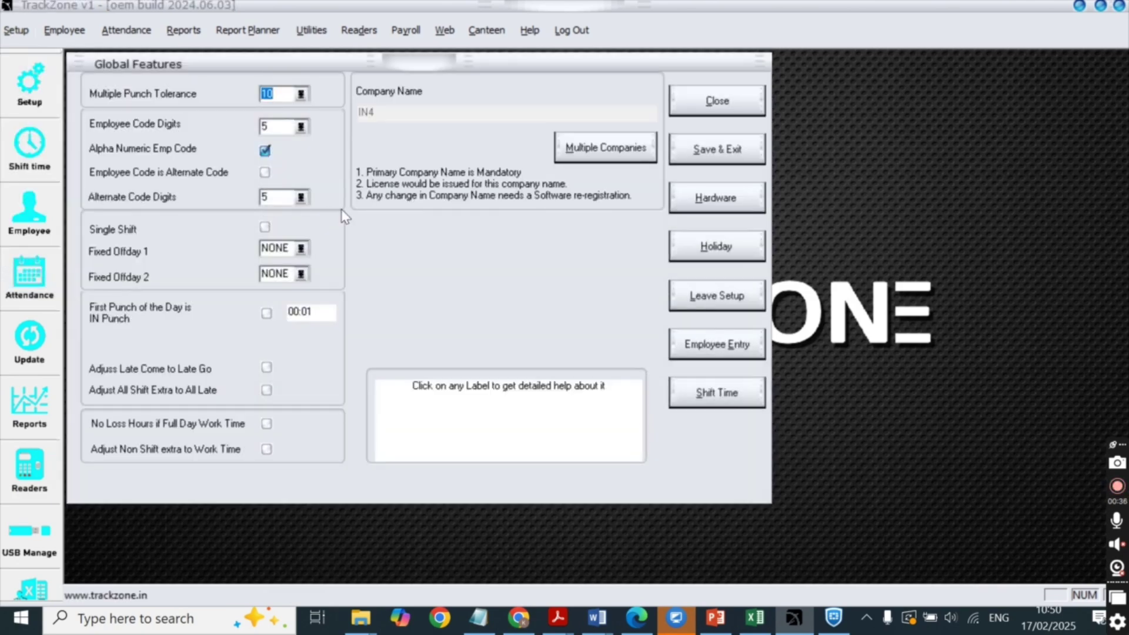
left_click(716, 153)
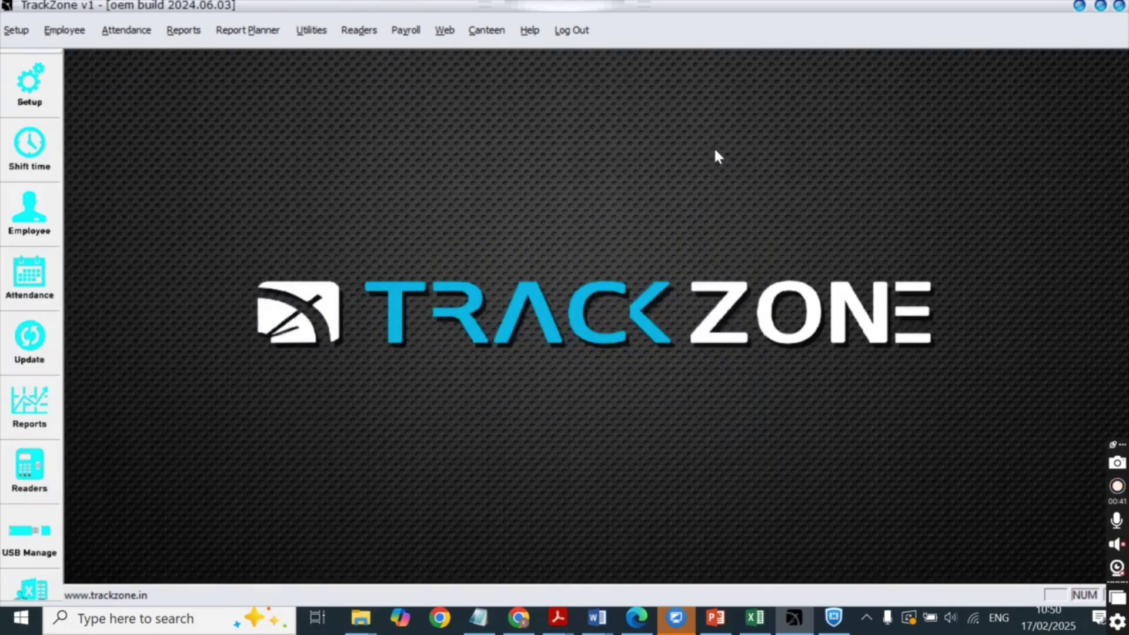
Exit and relaunch TrackZone, then log in with the administrator account.
left_click(574, 31)
left_click(592, 62)
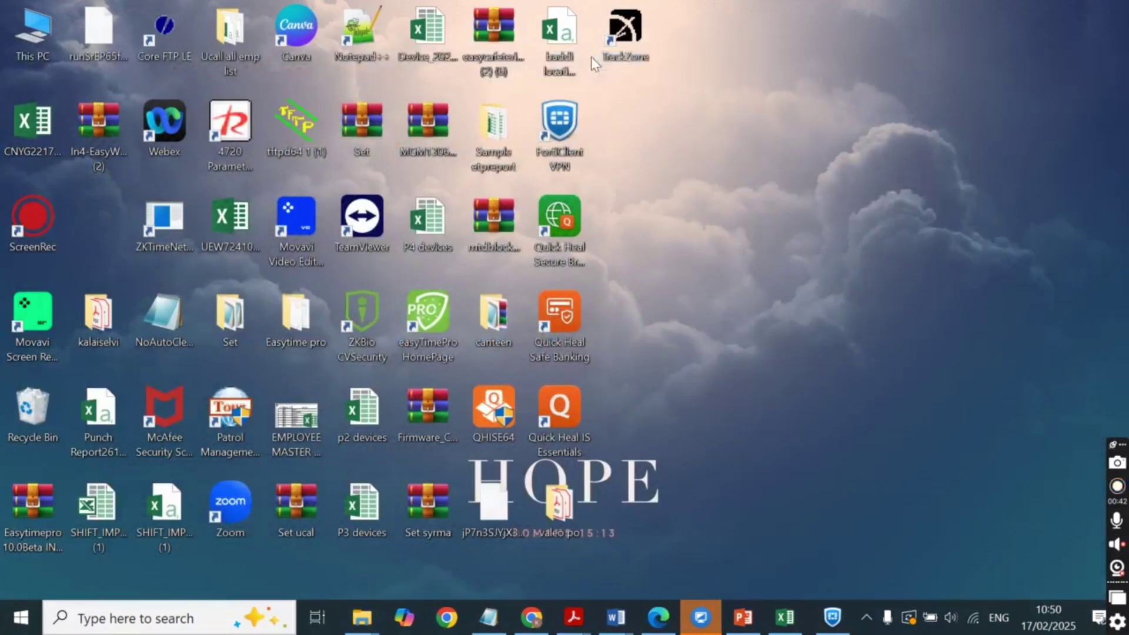
left_click(616, 39)
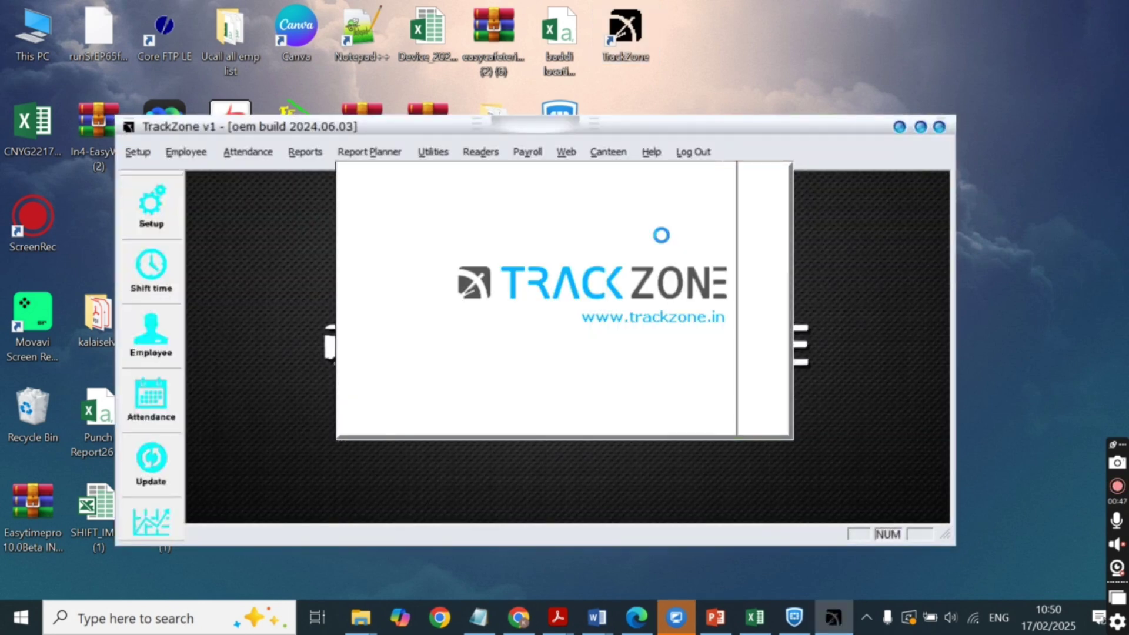
type("admin")
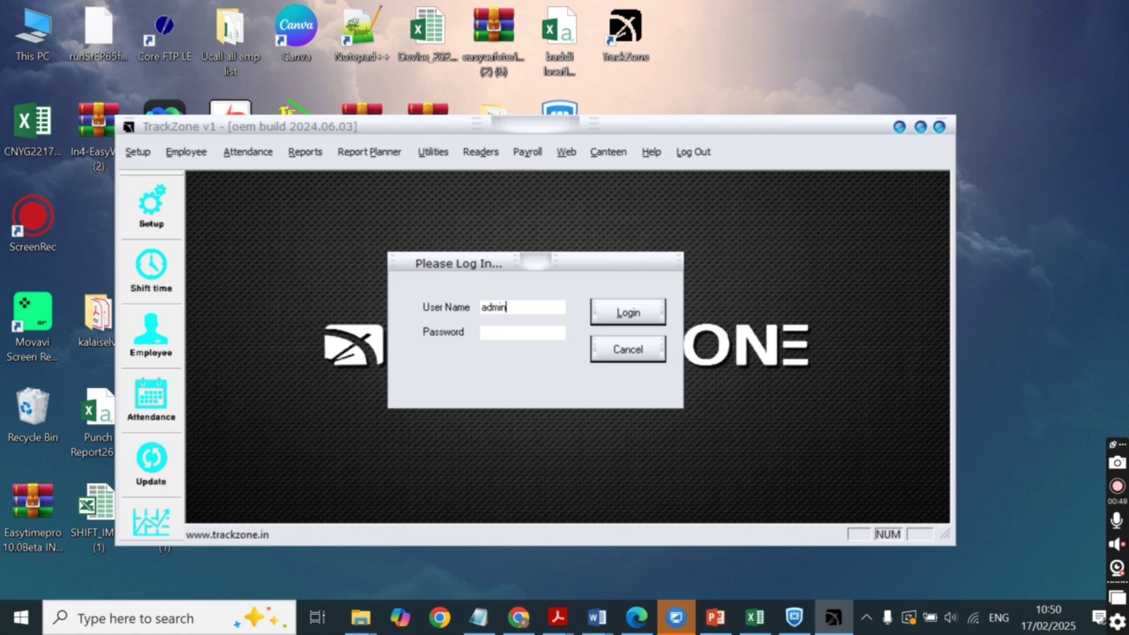
key("Tab")
key("Return")
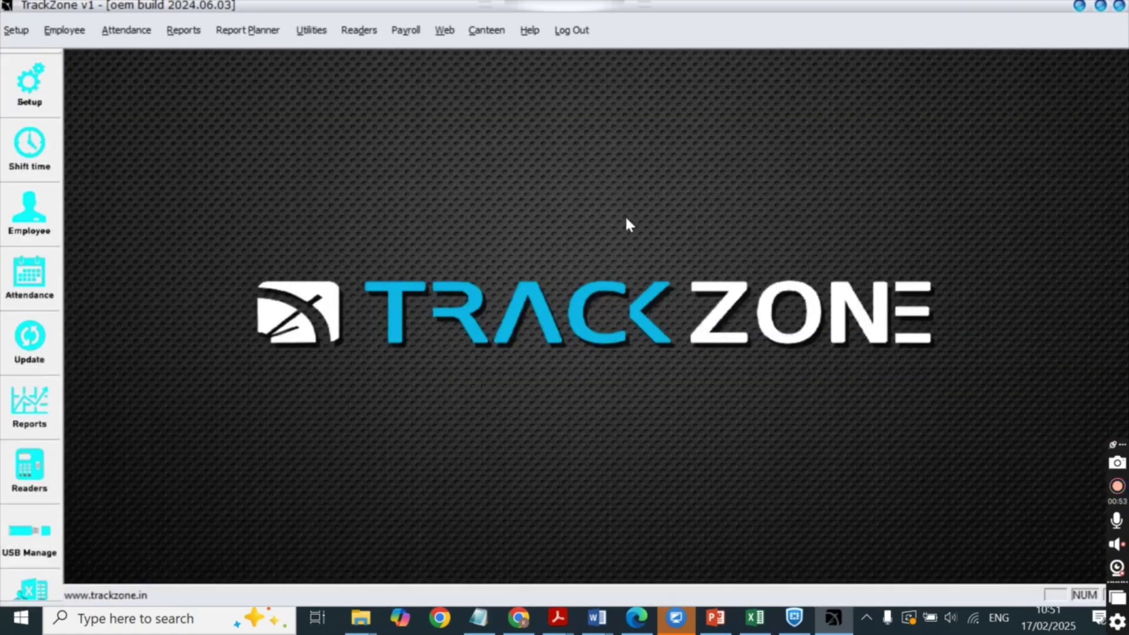
left_click(63, 32)
left_click(73, 57)
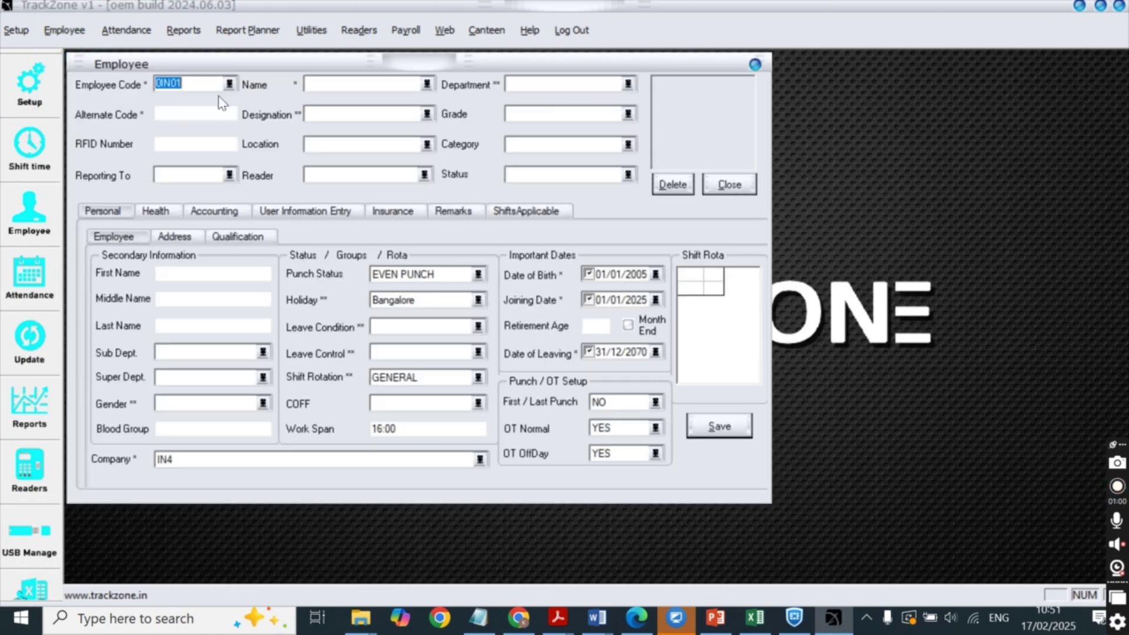
left_click(230, 84)
scroll(204, 153, "down", 2)
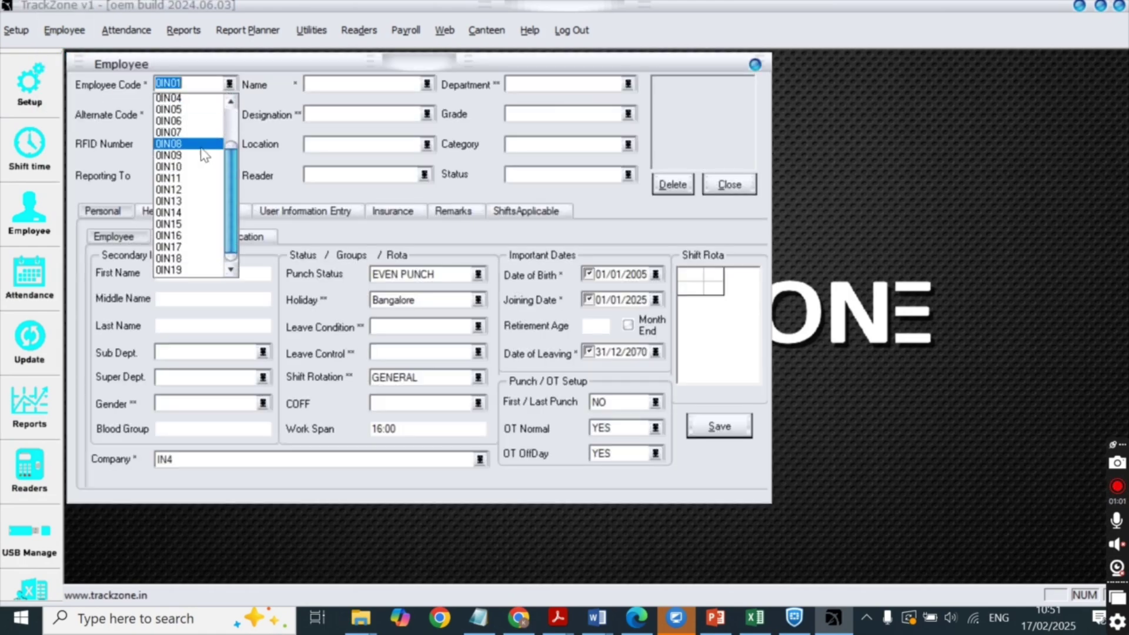
left_click(330, 210)
left_click(428, 84)
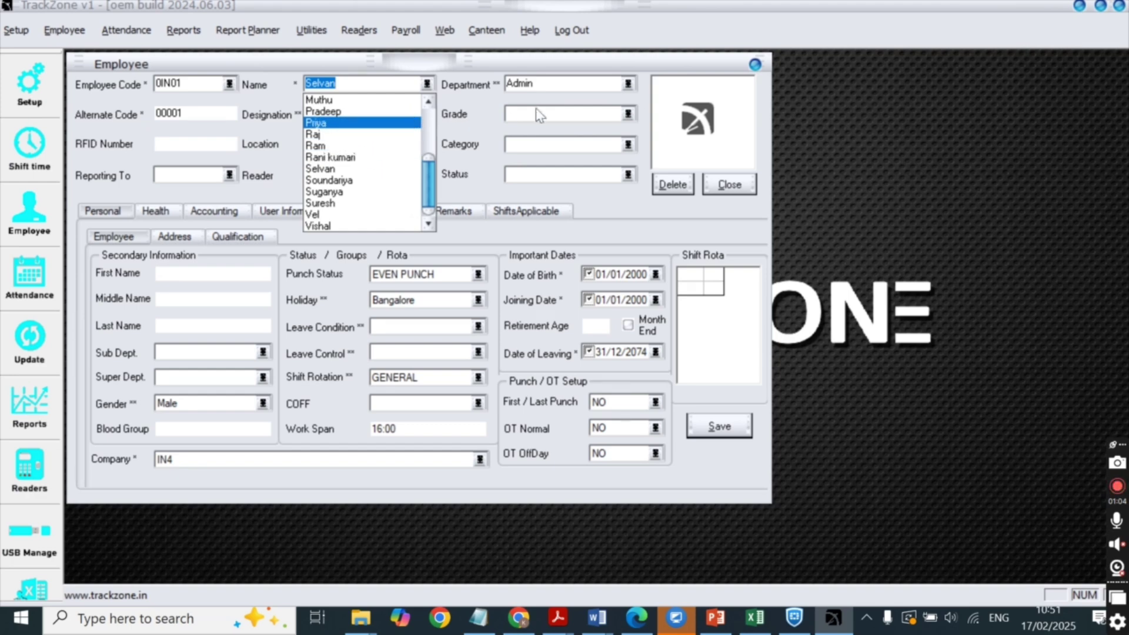
left_click_drag(427, 162, 429, 104)
left_click(628, 83)
left_click(628, 83)
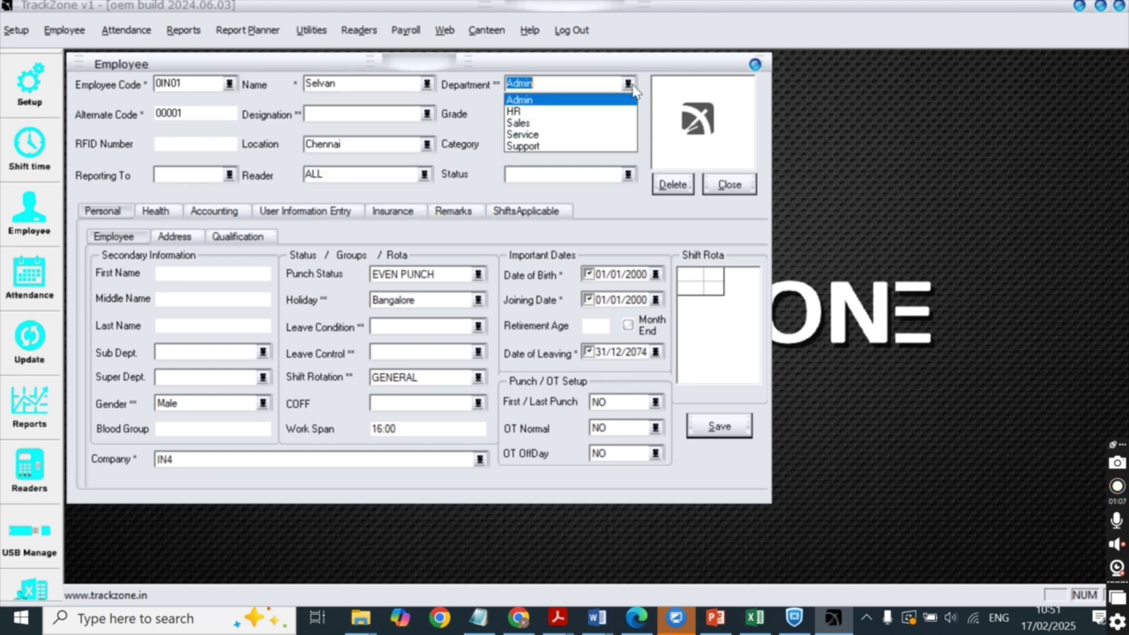
left_click(427, 144)
left_click(427, 144)
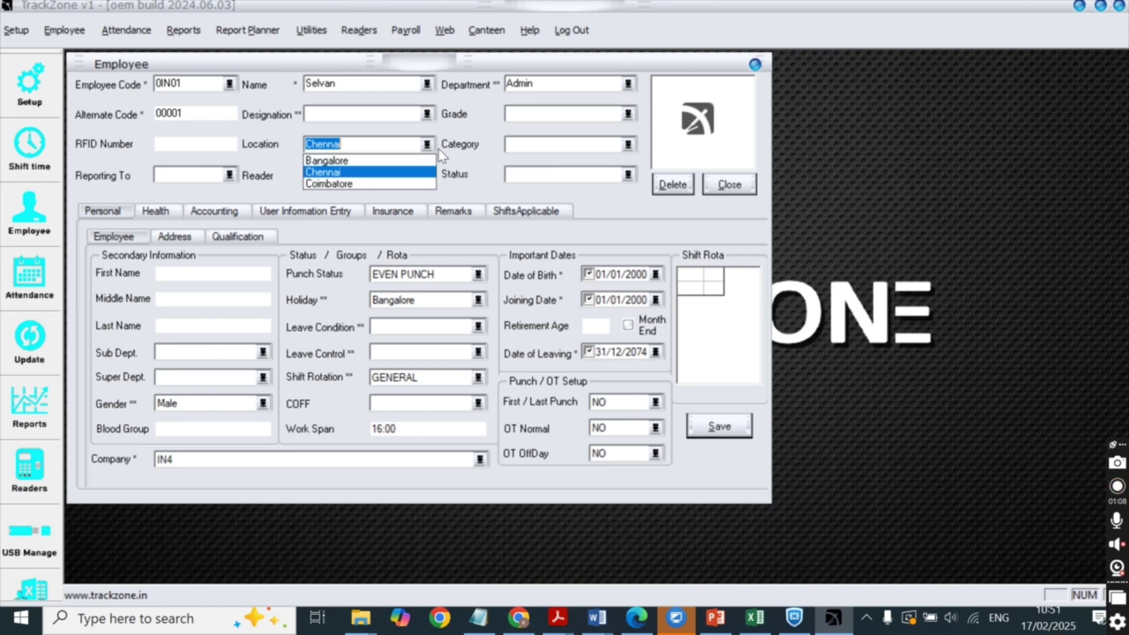
left_click(476, 168)
left_click(745, 618)
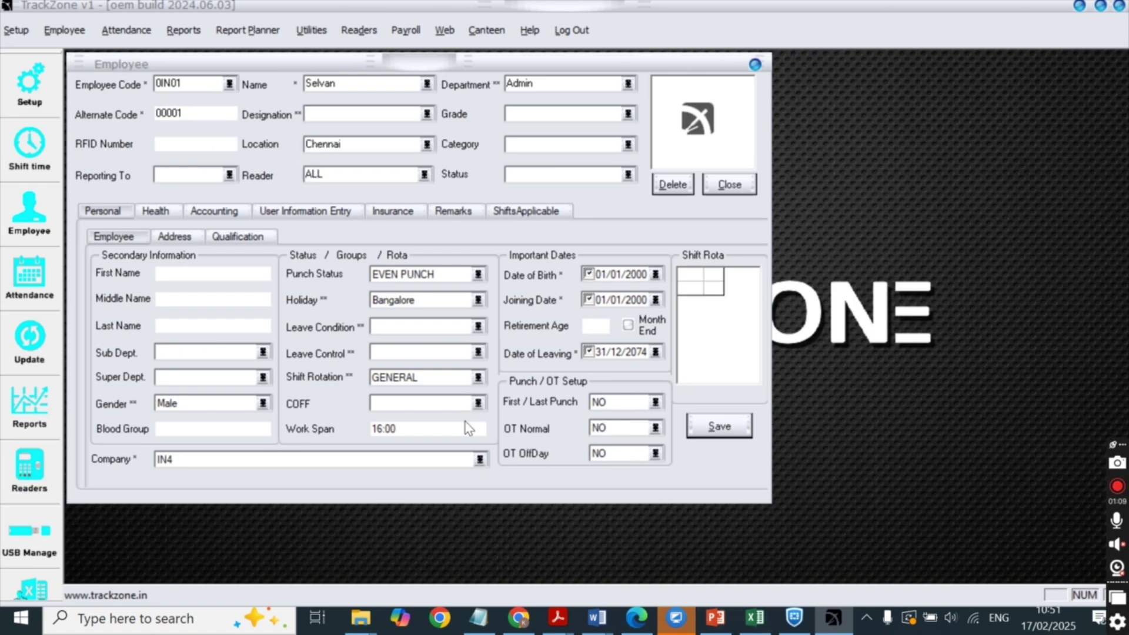
left_click(138, 340)
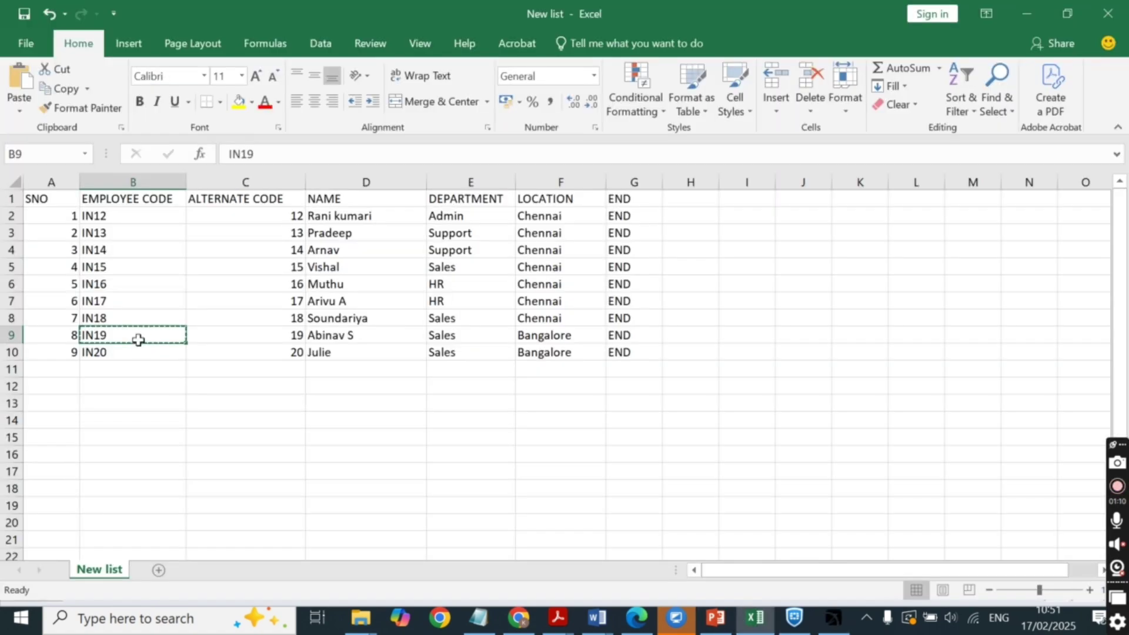
key("ctrl+c")
left_click(828, 621)
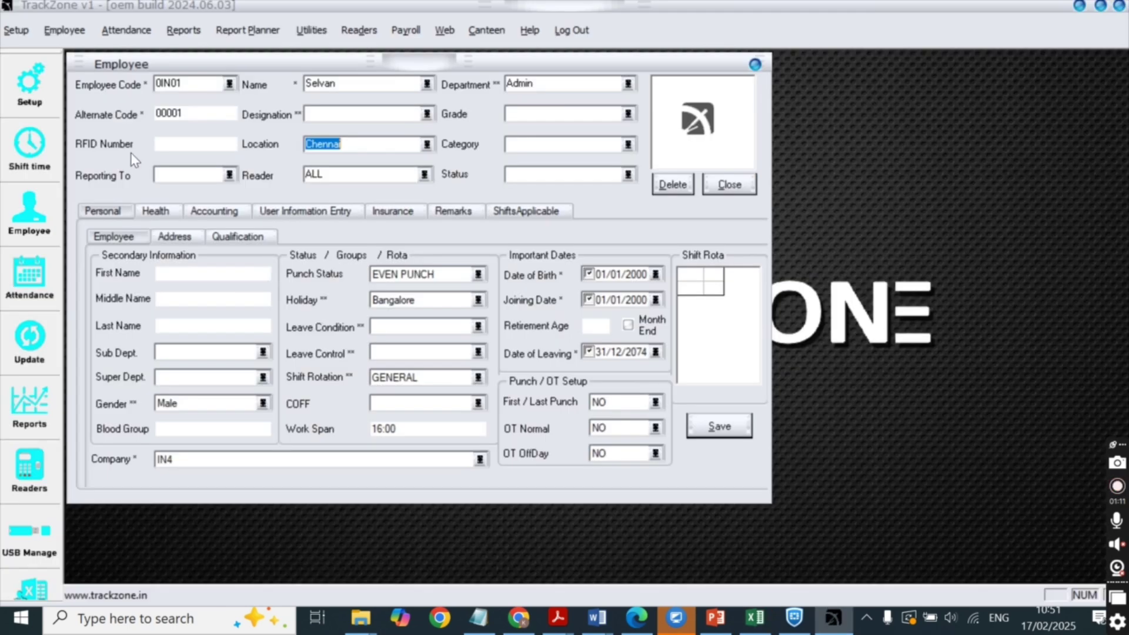
left_click_drag(184, 83, 126, 81)
key("ctrl+v")
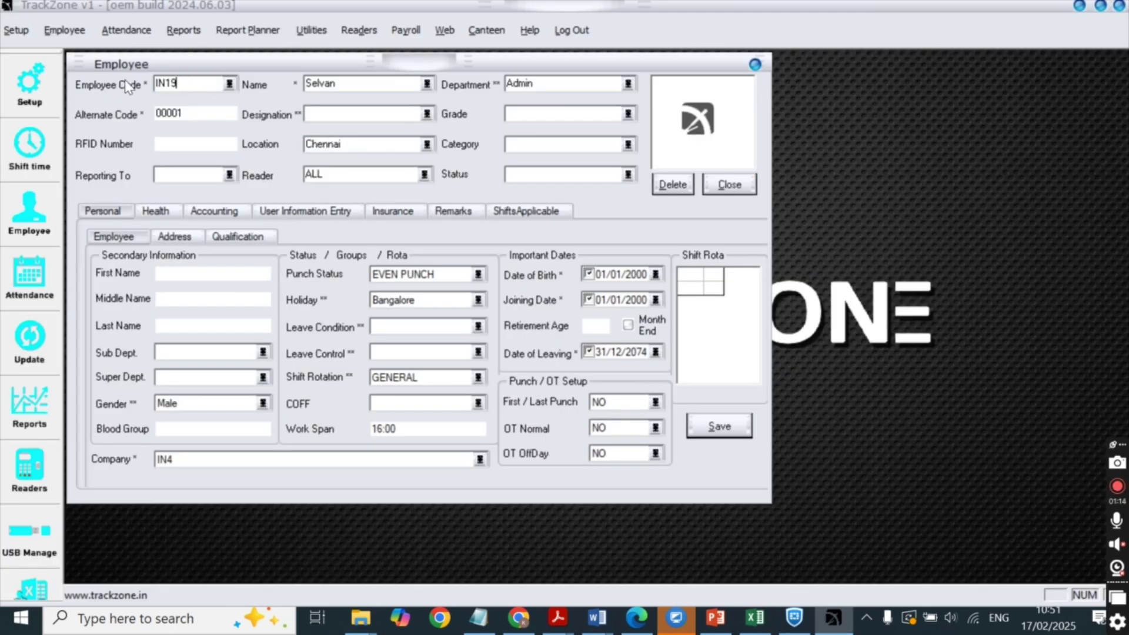
left_click(366, 85)
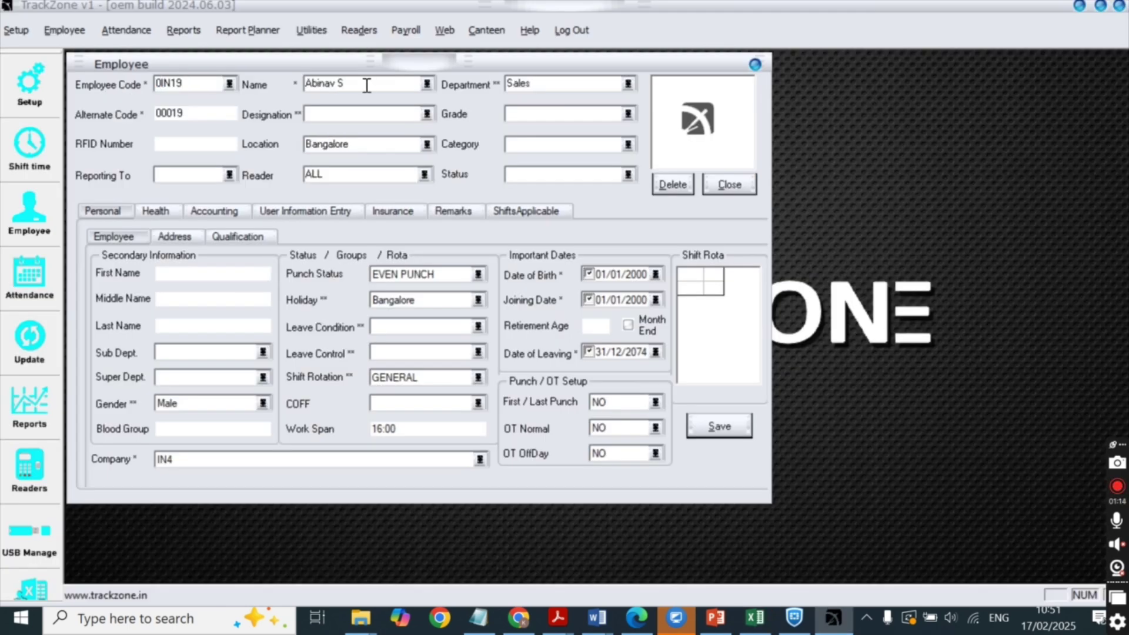
left_click(542, 83)
left_click(383, 146)
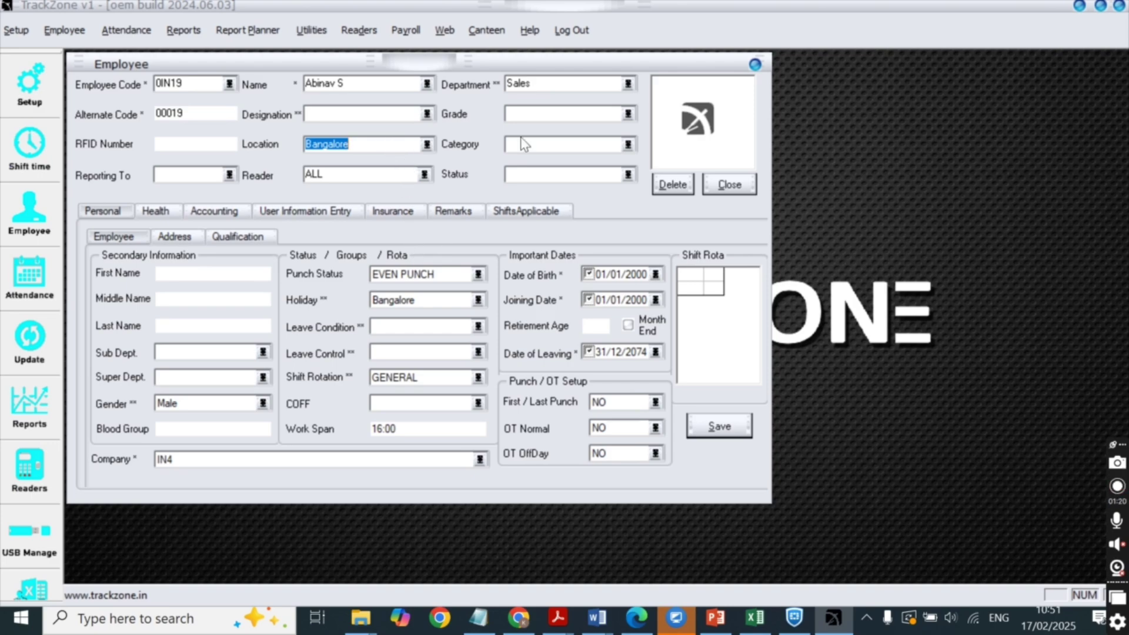
left_click(756, 64)
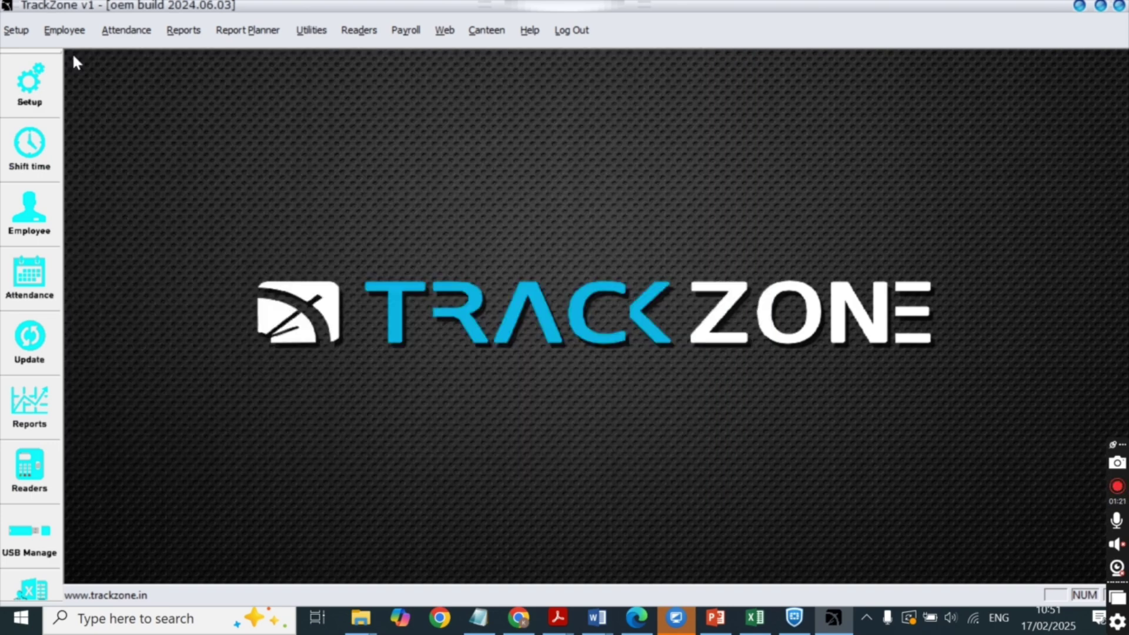
left_click(16, 30)
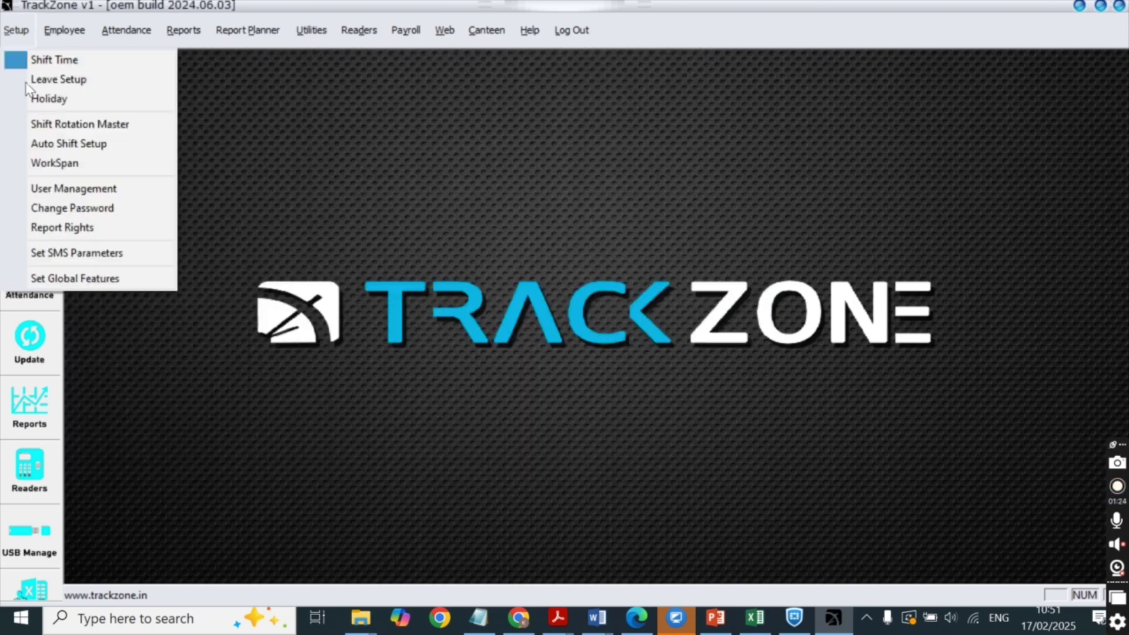
Review employees on the GENERAL shift rotation pattern, then bring up the Setup menu again.
left_click(53, 124)
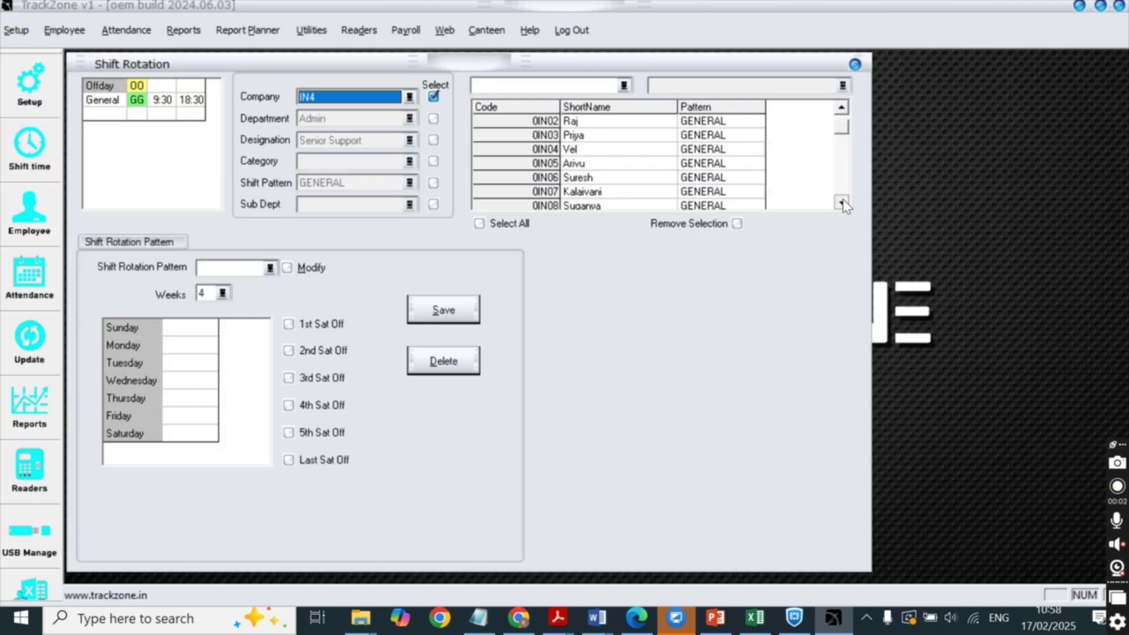
scroll(842, 204, "down", 5)
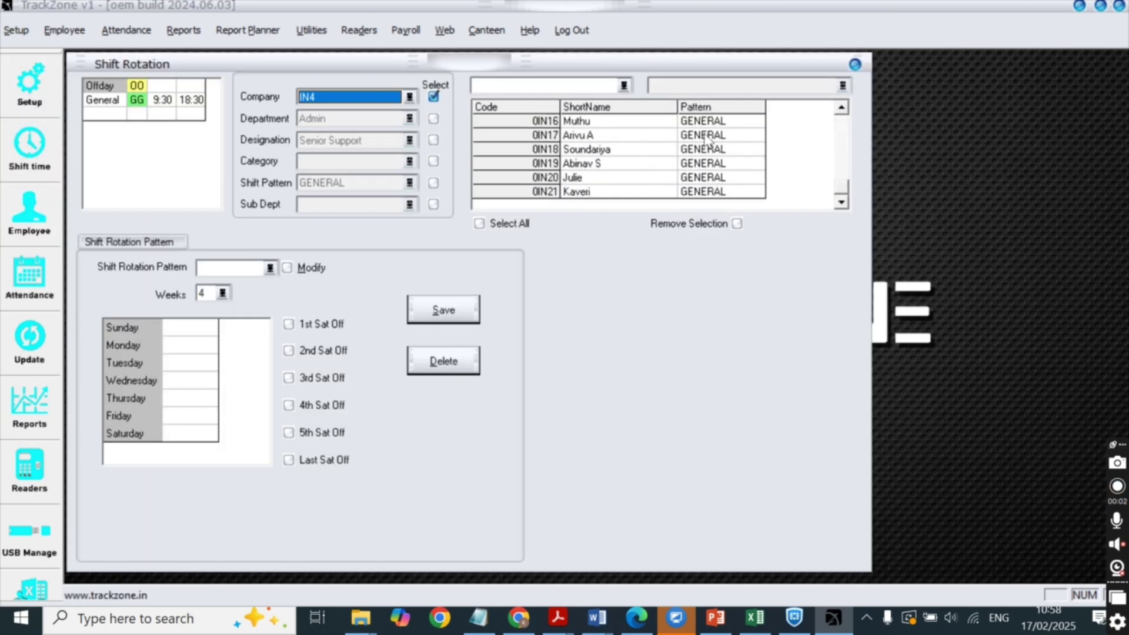
left_click(855, 65)
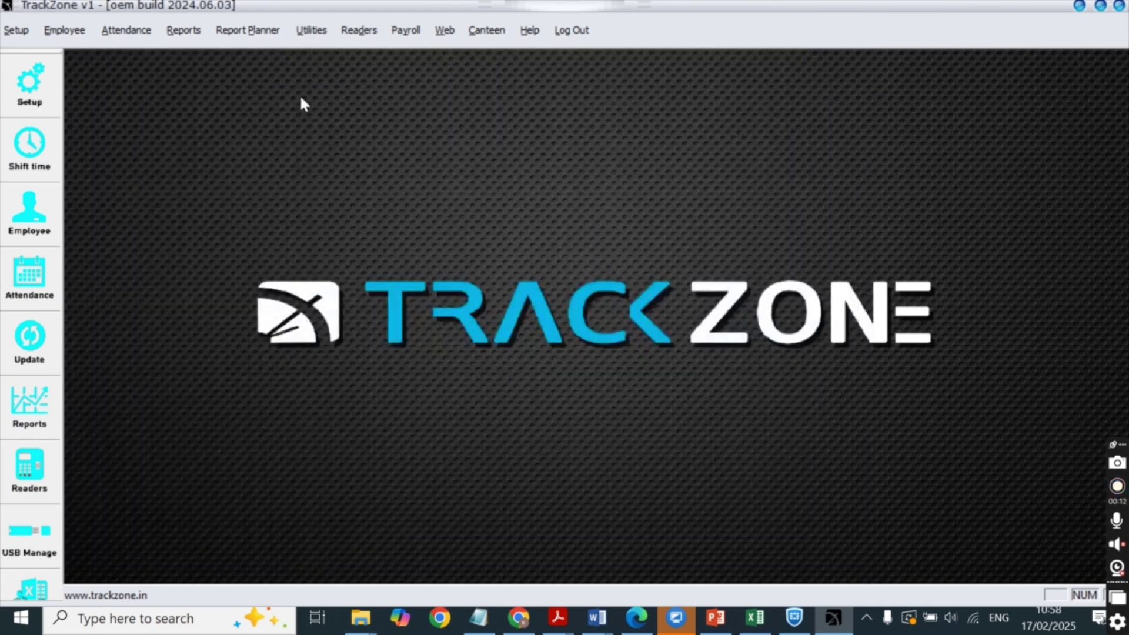
left_click(17, 30)
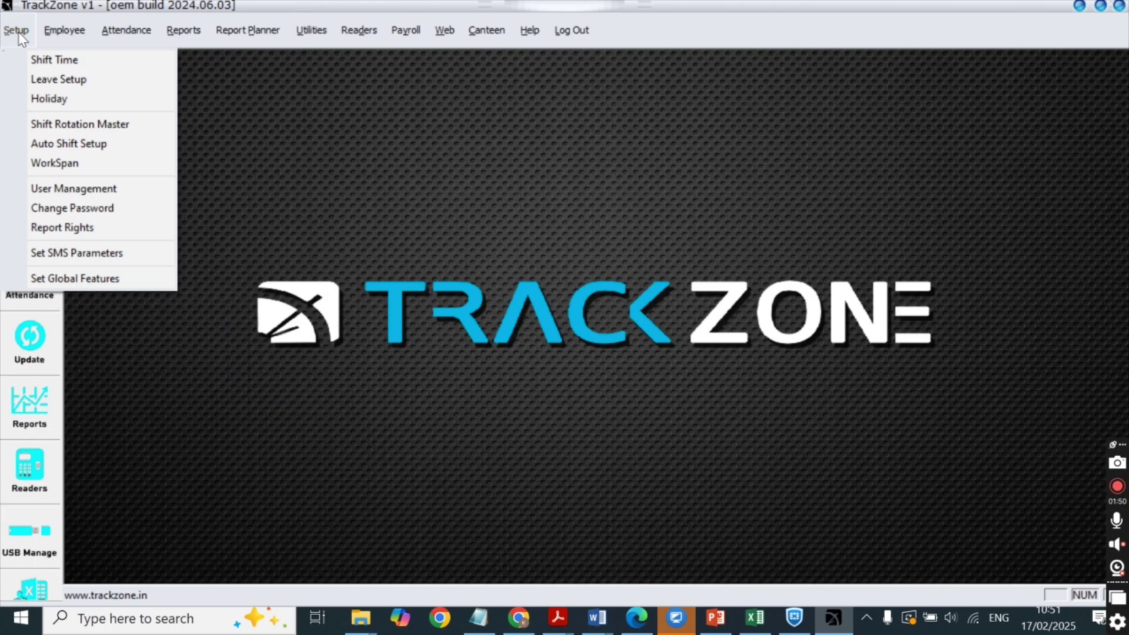
In Holiday setup, filter employees to Chennai location and select the Chennai holiday group.
left_click(49, 98)
left_click(743, 424)
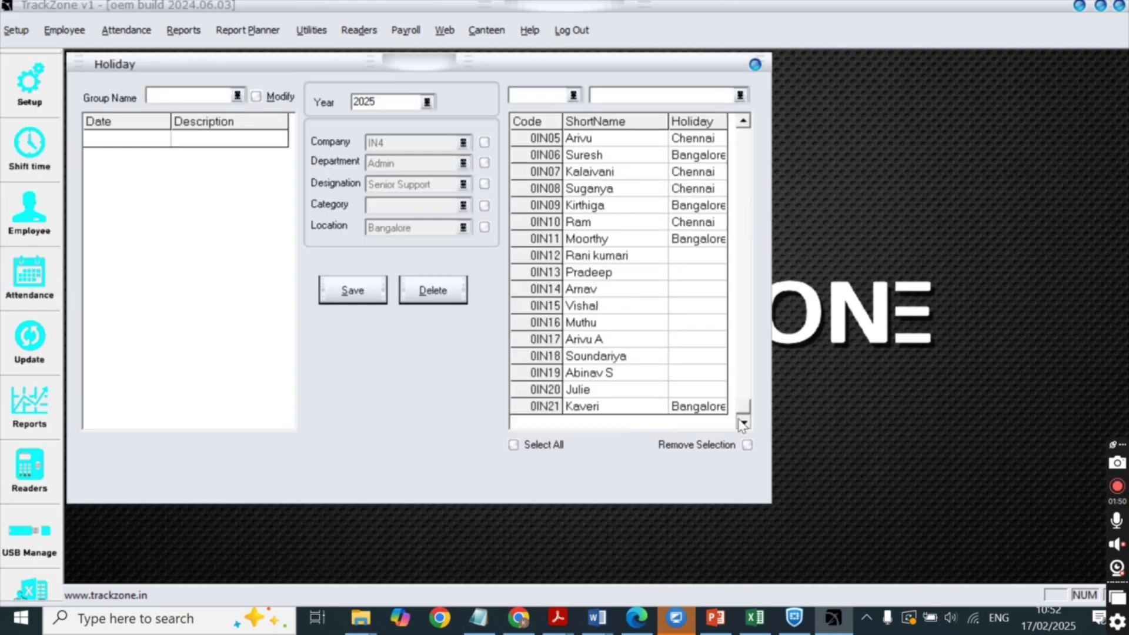
left_click(484, 228)
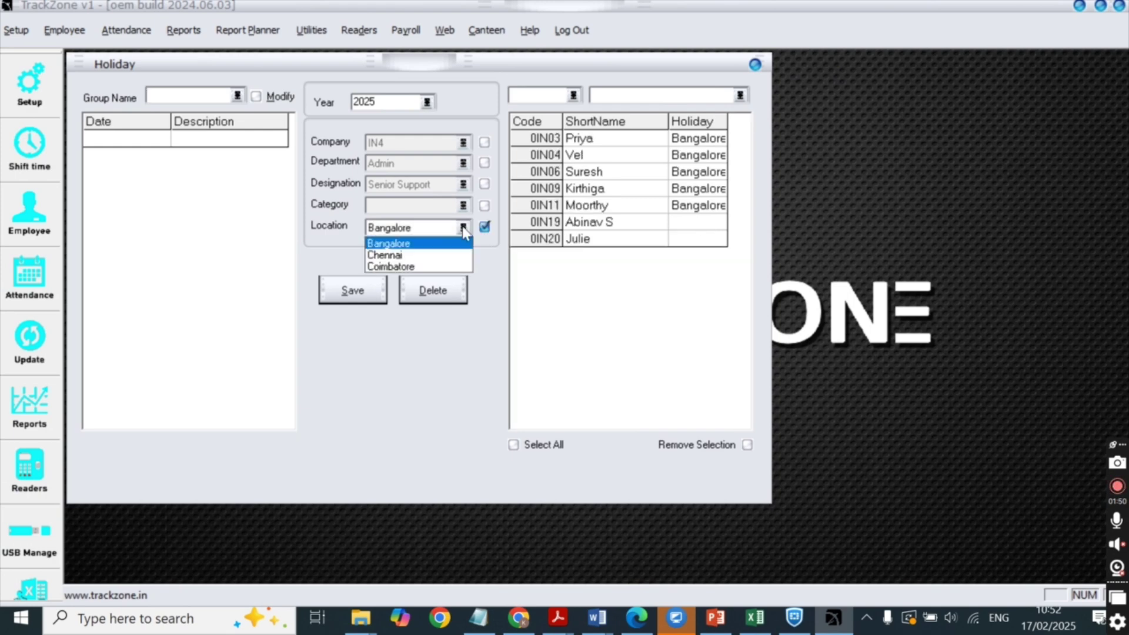
left_click(423, 254)
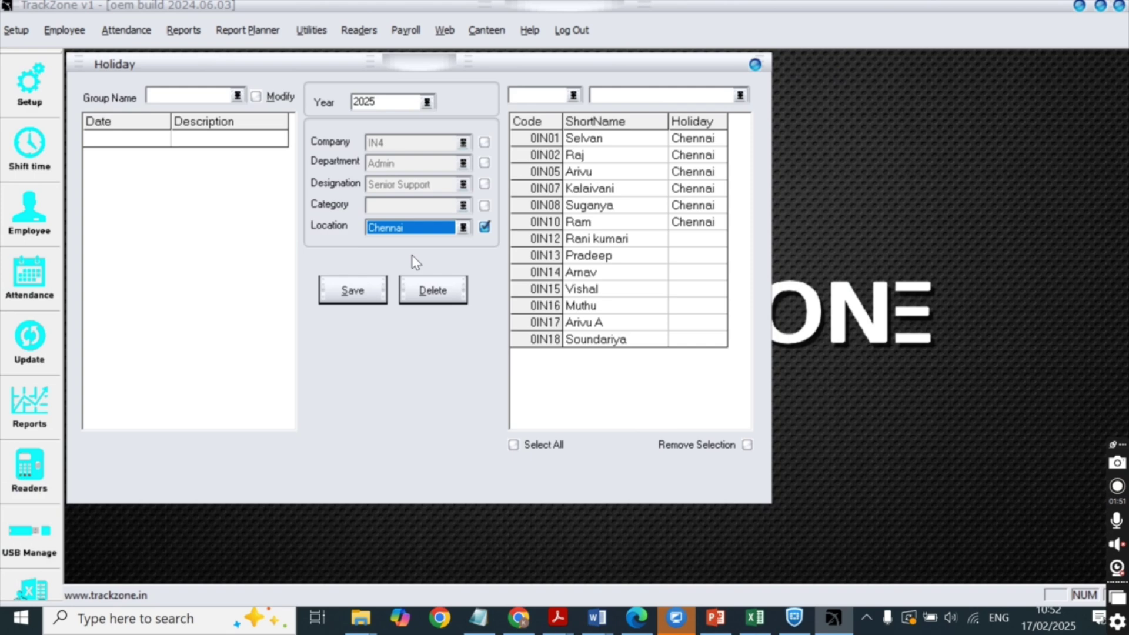
left_click(237, 95)
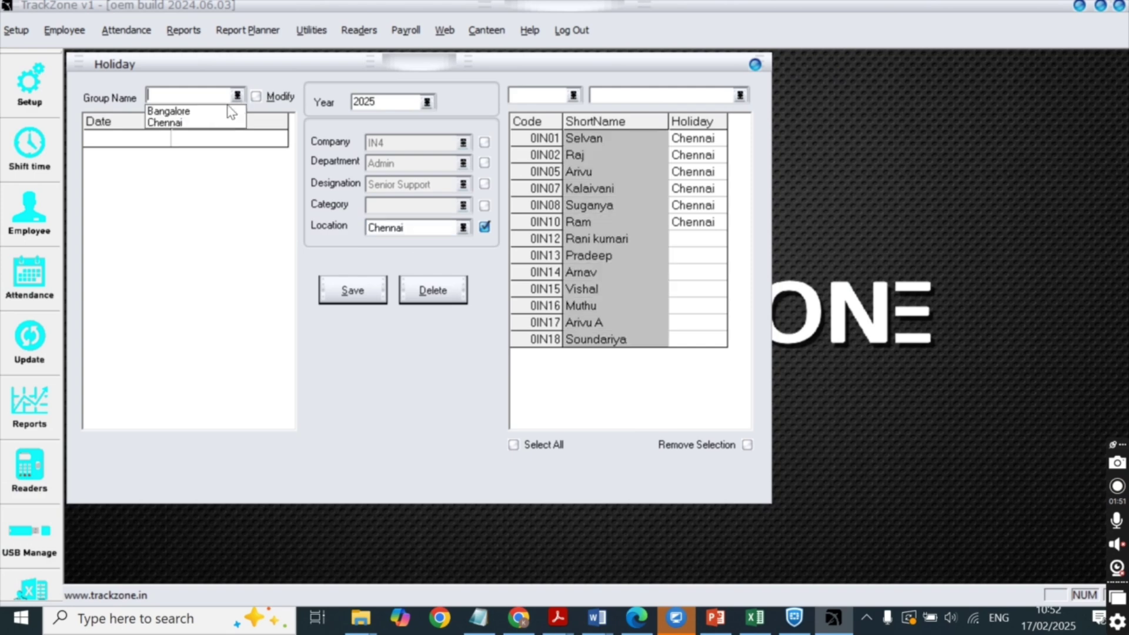
left_click(178, 124)
Assign the Chennai holiday group to the Bangalore-location employees, confirm, and close the window.
left_click(485, 227)
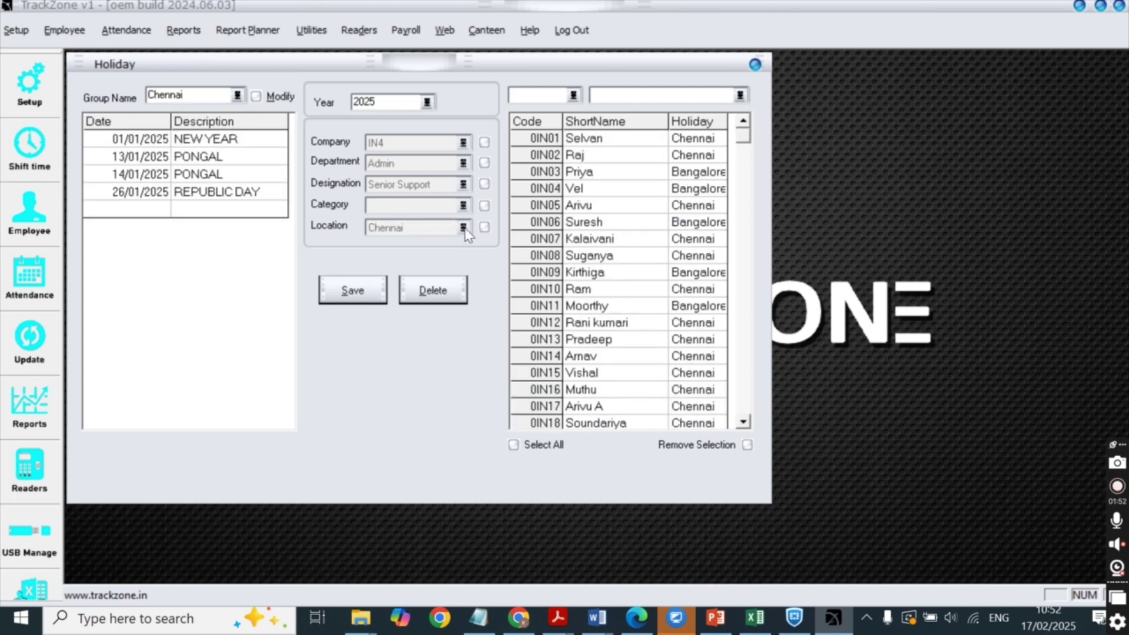
left_click(464, 228)
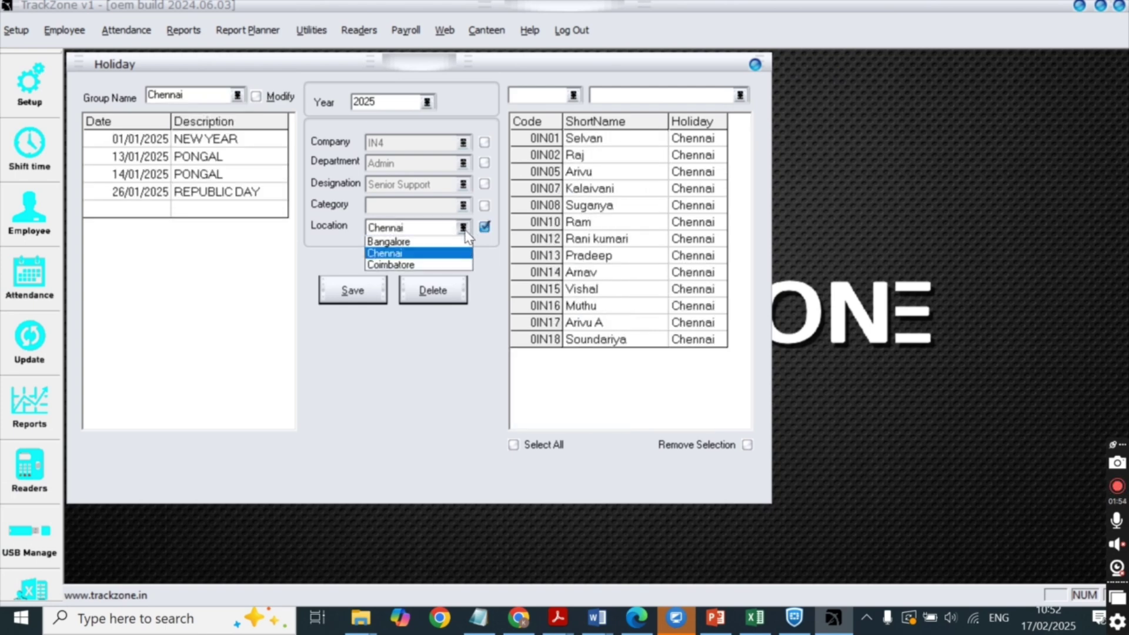
left_click(393, 244)
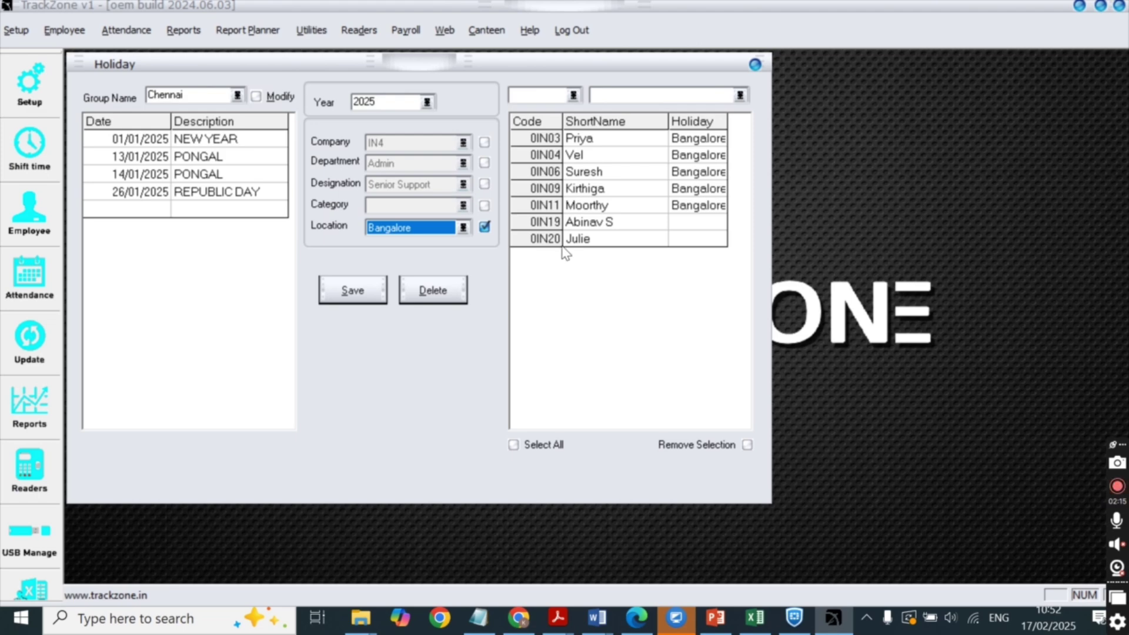
left_click(537, 445)
left_click(460, 321)
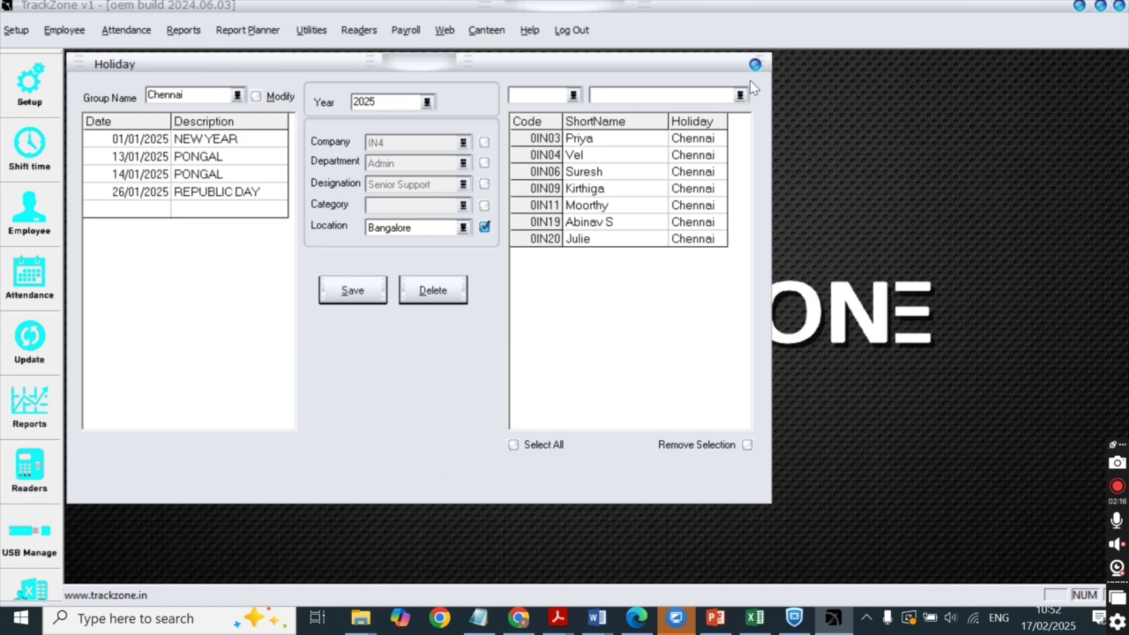
left_click(755, 66)
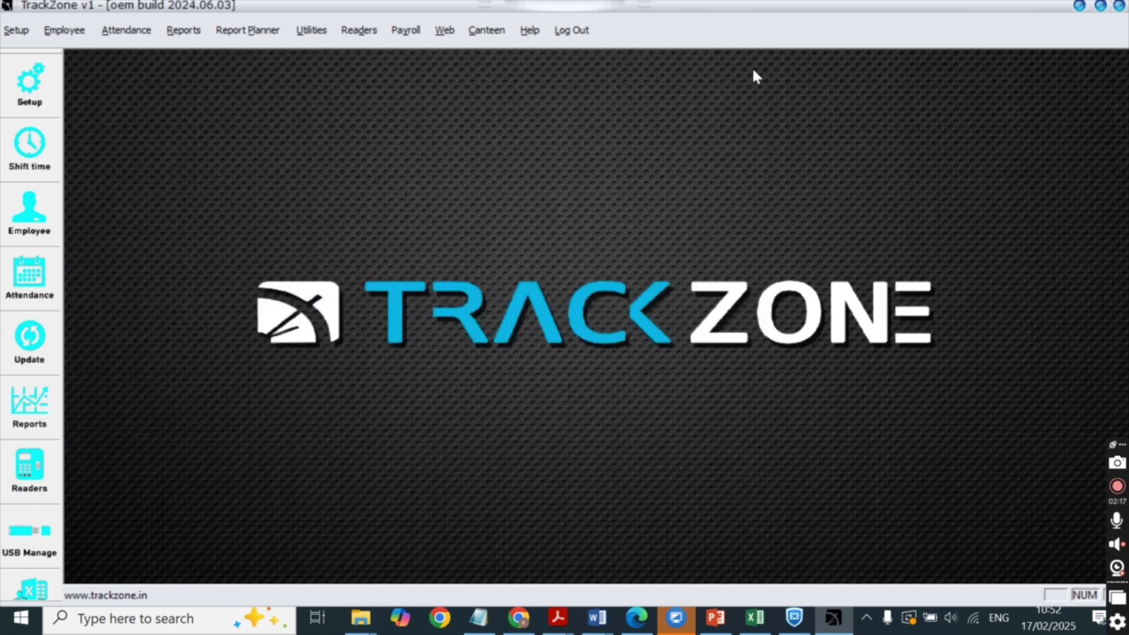